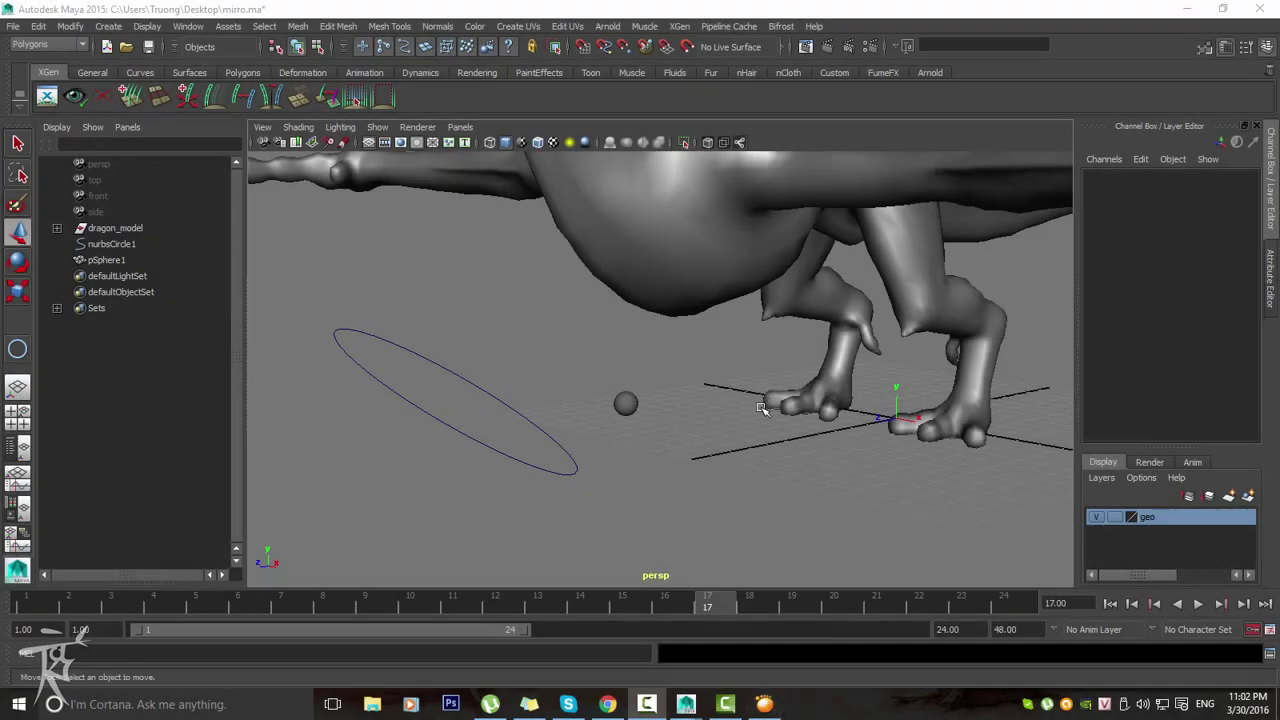
Tumble the view around the dragon and select the small sphere pSphere1.
{"action": "scroll", "coordinate": [764, 410], "scroll_direction": "up", "scroll_amount": 2}
{"action": "mouse_move", "coordinate": [676, 480]}
{"action": "left_mouse_down", "text": "alt"}
{"action": "mouse_move", "coordinate": [656, 421]}
{"action": "mouse_move", "coordinate": [634, 427]}
{"action": "mouse_move", "coordinate": [623, 472]}
{"action": "mouse_move", "coordinate": [689, 457]}
{"action": "mouse_move", "coordinate": [649, 449]}
{"action": "left_mouse_up", "text": "alt"}
{"action": "left_click", "coordinate": [590, 428]}
{"action": "mouse_move", "coordinate": [703, 488]}
{"action": "left_mouse_down", "text": "alt"}
{"action": "mouse_move", "coordinate": [634, 466]}
{"action": "mouse_move", "coordinate": [614, 477]}
{"action": "left_mouse_up", "text": "alt"}
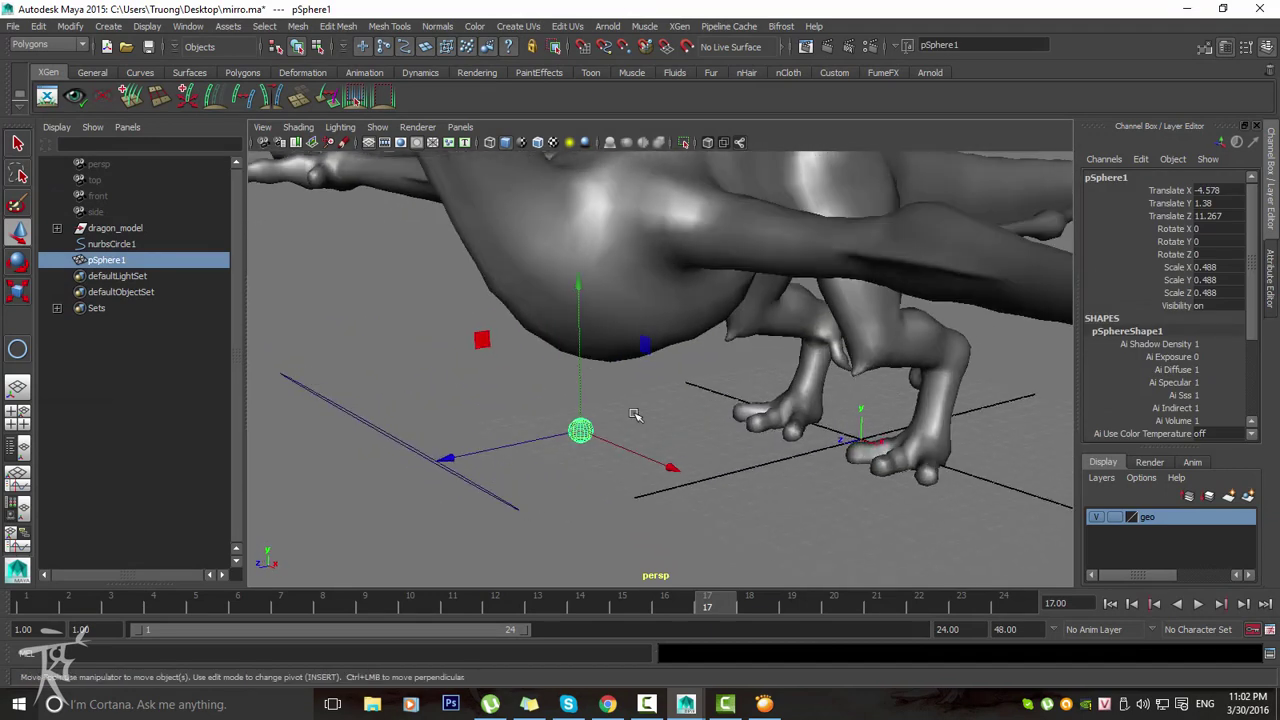
Nudge the sphere up and left, then turn on Wireframe on Shaded for the models.
{"action": "left_click_drag", "start_coordinate": [594, 429], "coordinate": [670, 401]}
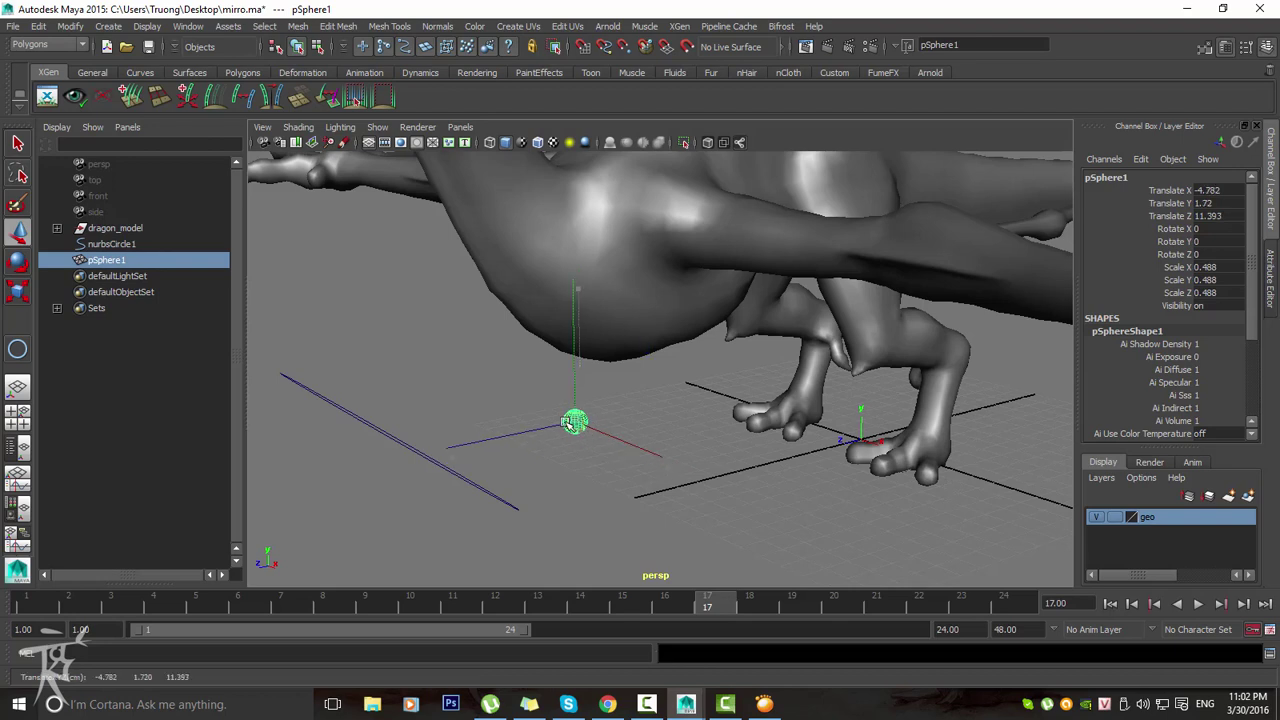
{"action": "left_click", "coordinate": [645, 293]}
{"action": "left_click", "coordinate": [398, 265]}
{"action": "left_click", "coordinate": [538, 142]}
{"action": "mouse_move", "coordinate": [556, 405]}
{"action": "left_mouse_down", "text": "alt"}
{"action": "mouse_move", "coordinate": [509, 340]}
{"action": "mouse_move", "coordinate": [539, 353]}
{"action": "left_mouse_up", "text": "alt"}
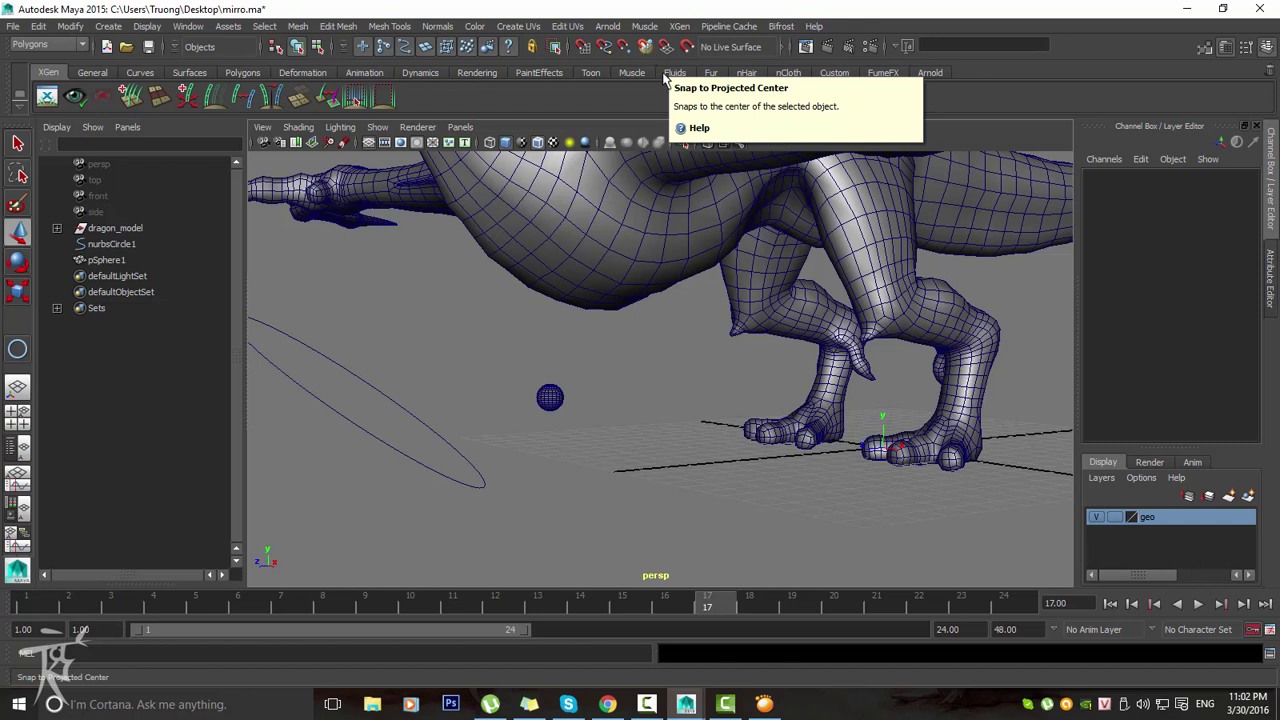
Tumble the camera to frame the dragon's belly and reselect pSphere1.
{"action": "left_click_drag", "start_coordinate": [646, 206], "coordinate": [646, 255], "text": "alt"}
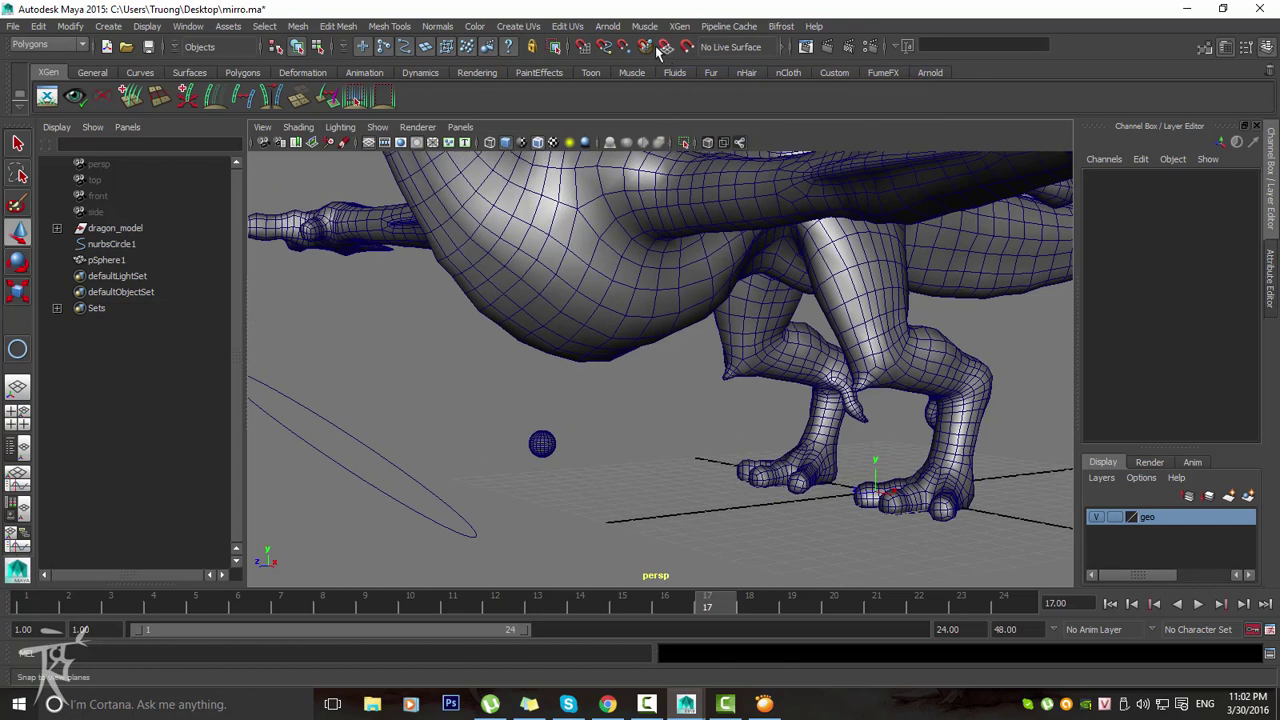
{"action": "mouse_move", "coordinate": [628, 204]}
{"action": "left_mouse_down", "text": "alt"}
{"action": "mouse_move", "coordinate": [638, 225]}
{"action": "mouse_move", "coordinate": [636, 202]}
{"action": "left_mouse_up", "text": "alt"}
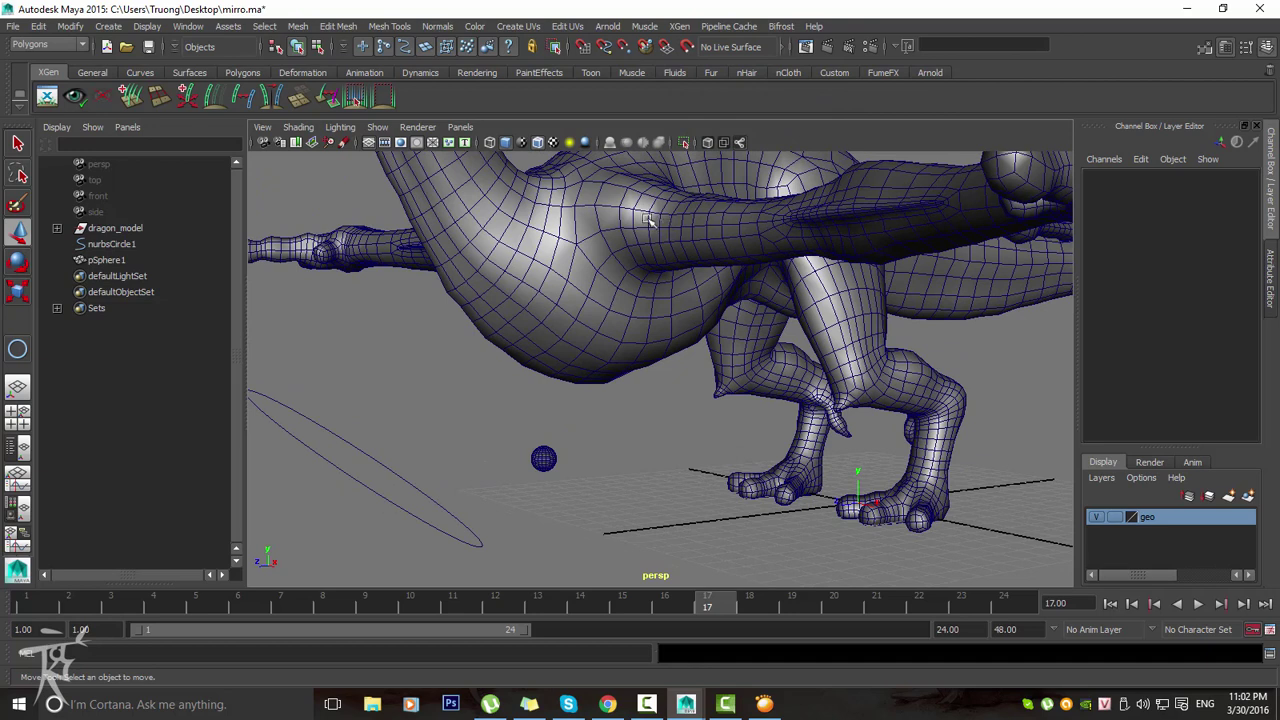
{"action": "left_click_drag", "start_coordinate": [677, 206], "coordinate": [663, 273], "text": "alt"}
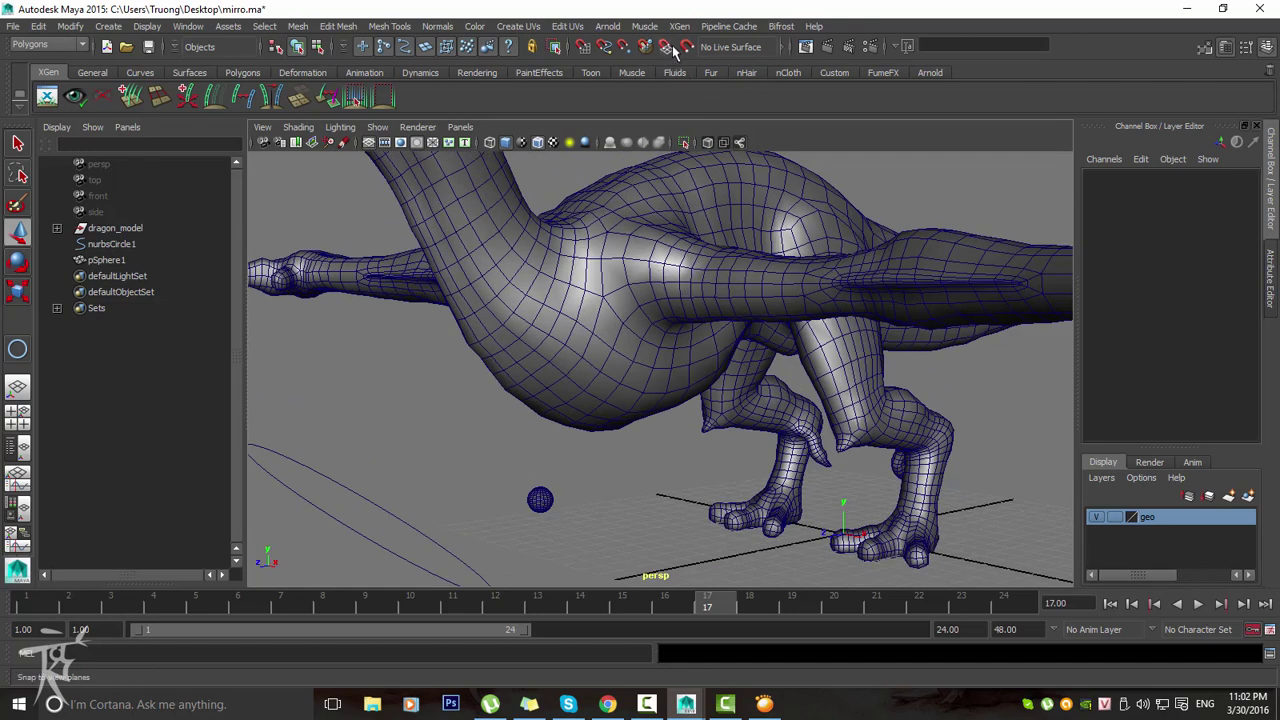
{"action": "mouse_move", "coordinate": [630, 320]}
{"action": "left_mouse_down", "text": "alt"}
{"action": "mouse_move", "coordinate": [600, 352]}
{"action": "mouse_move", "coordinate": [582, 346]}
{"action": "left_mouse_up", "text": "alt"}
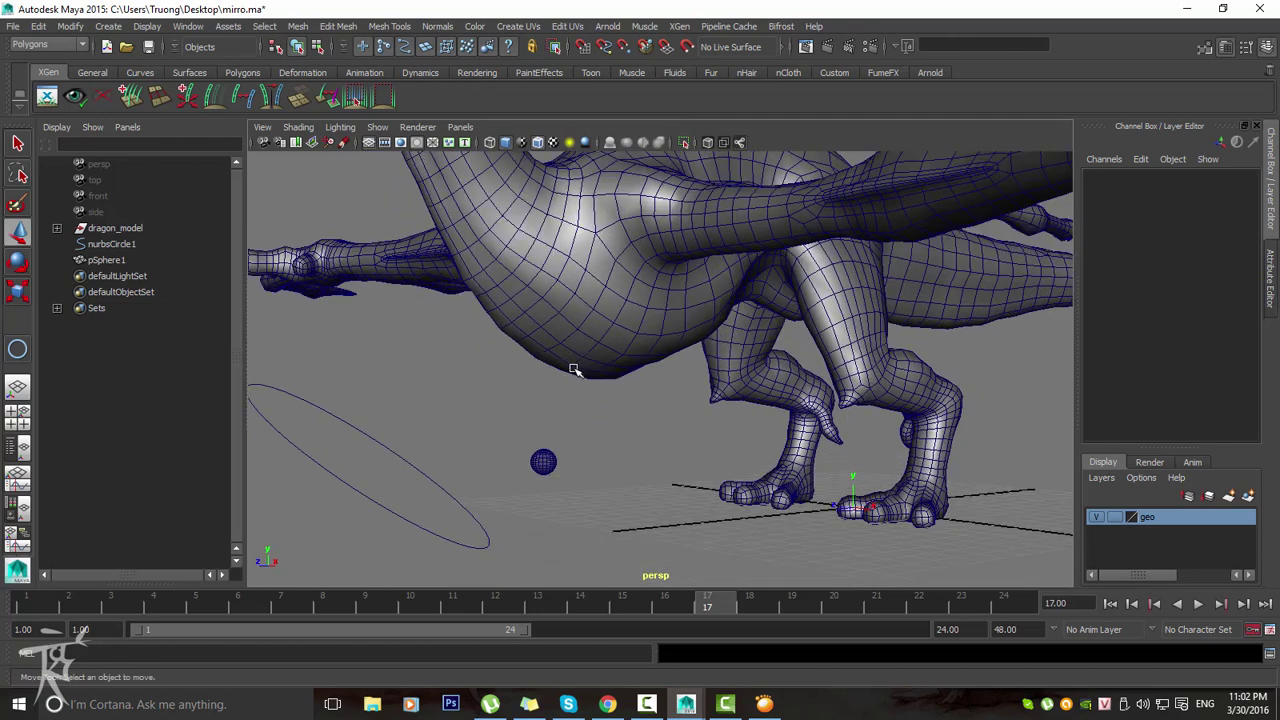
{"action": "left_click", "coordinate": [546, 457]}
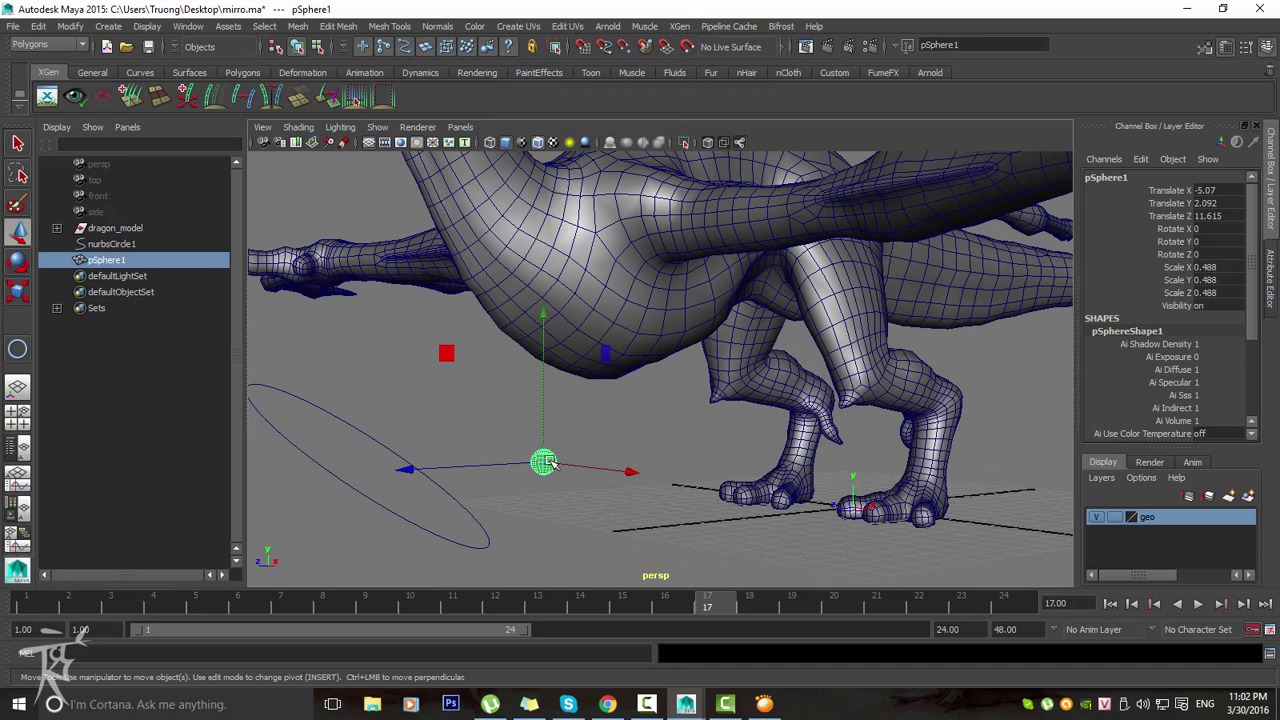
Move the sphere onto the dragon's belly, then grid-snap it down to -3.206, 1.173, 12.037.
{"action": "mouse_move", "coordinate": [543, 461]}
{"action": "left_mouse_down"}
{"action": "mouse_move", "coordinate": [610, 288]}
{"action": "mouse_move", "coordinate": [582, 268]}
{"action": "mouse_move", "coordinate": [650, 314]}
{"action": "mouse_move", "coordinate": [668, 308]}
{"action": "mouse_move", "coordinate": [605, 287]}
{"action": "left_mouse_up"}
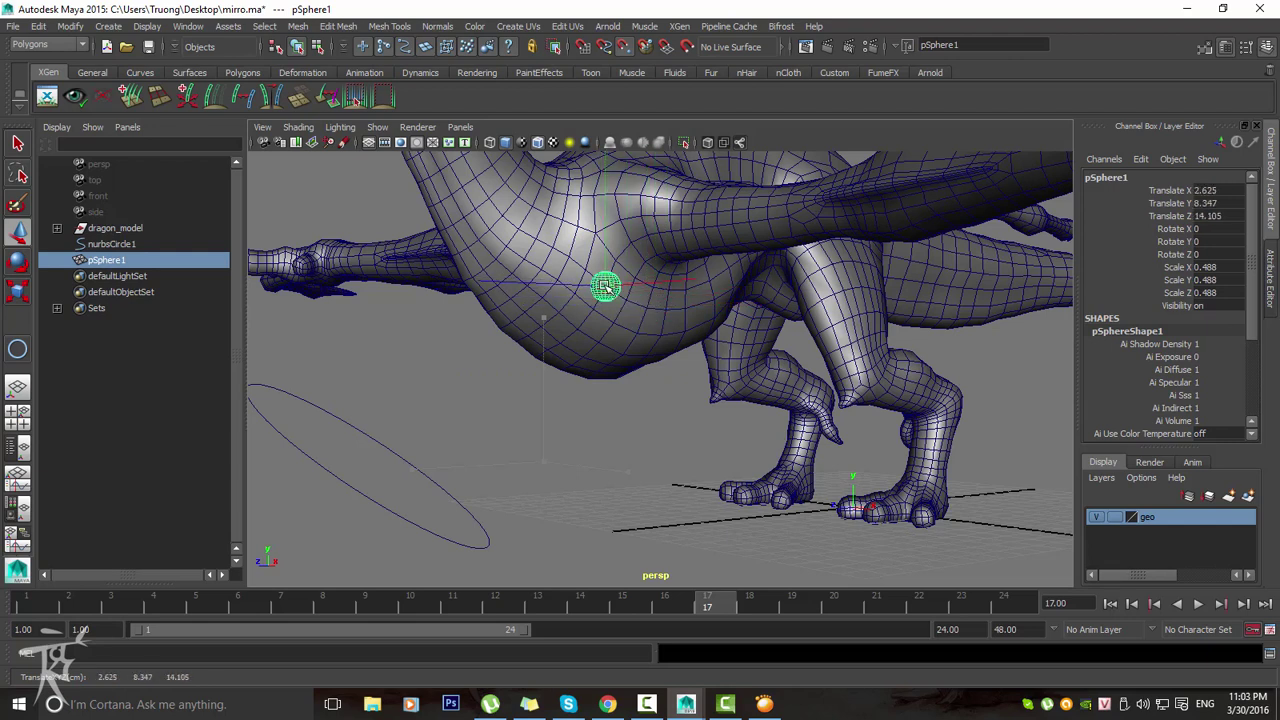
{"action": "middle_click_drag", "start_coordinate": [634, 443], "coordinate": [627, 357], "text": "alt"}
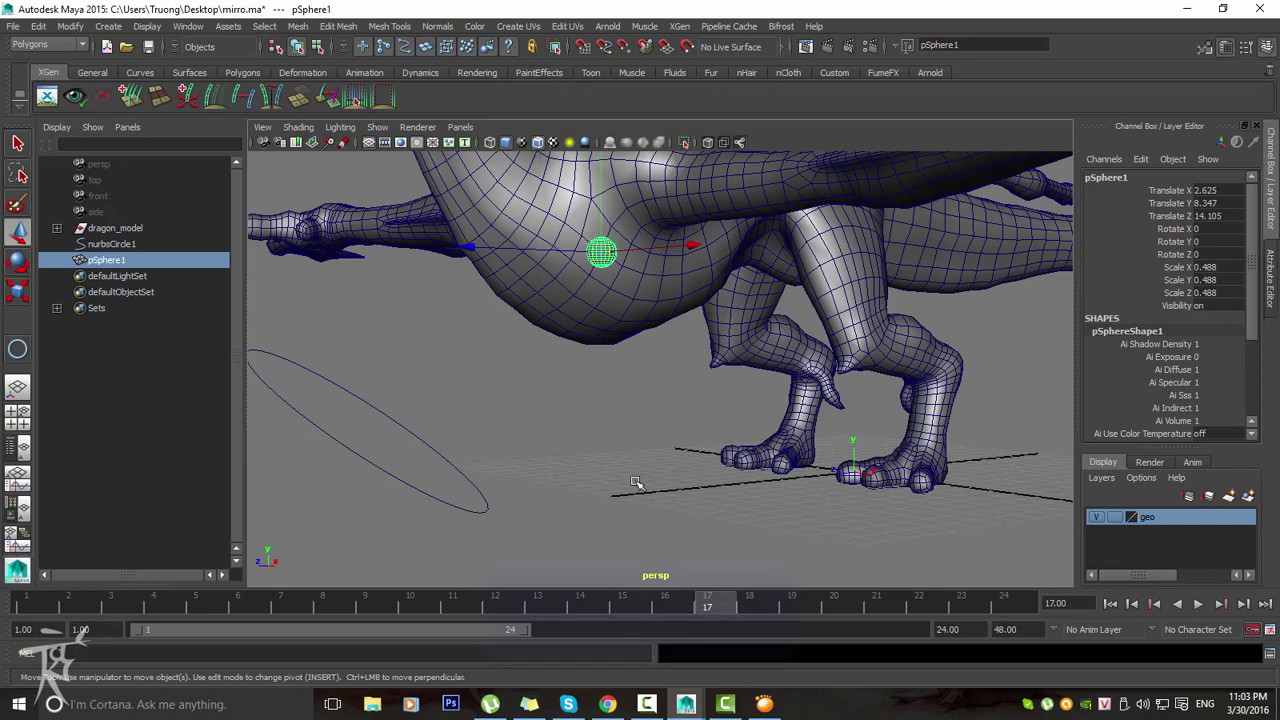
{"action": "left_click_drag", "start_coordinate": [636, 483], "coordinate": [628, 514], "text": "alt"}
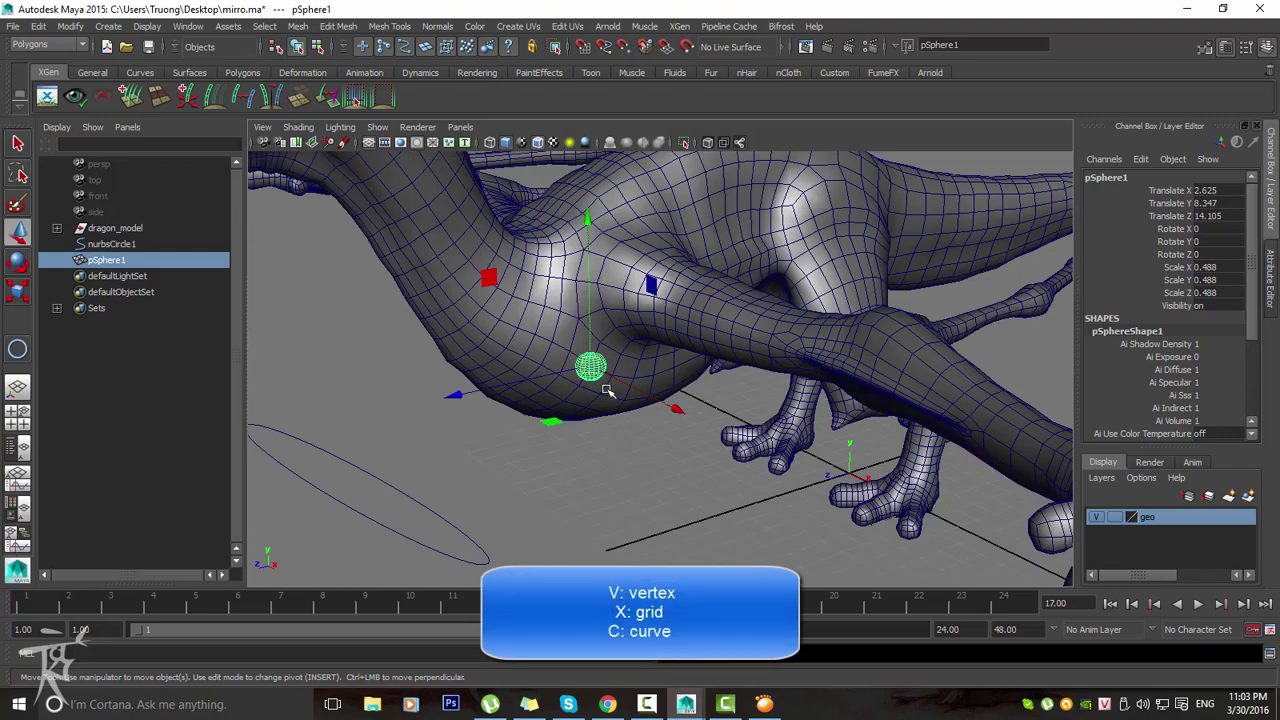
{"action": "mouse_move", "coordinate": [590, 367]}
{"action": "left_mouse_down"}
{"action": "mouse_move", "coordinate": [618, 458]}
{"action": "mouse_move", "coordinate": [640, 469]}
{"action": "mouse_move", "coordinate": [654, 446]}
{"action": "mouse_move", "coordinate": [752, 436]}
{"action": "mouse_move", "coordinate": [772, 400]}
{"action": "left_mouse_up"}
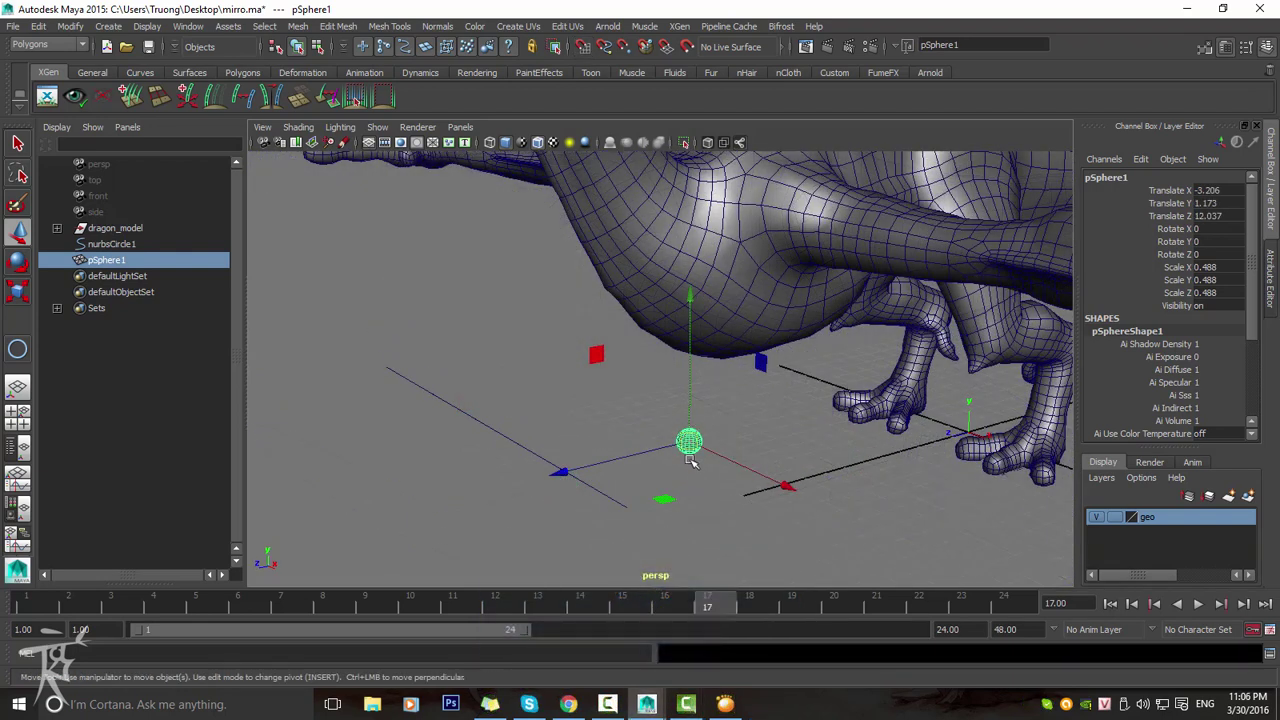
Curve-snap the sphere onto nurbsCircle1, keeping only the sphere selected.
{"action": "mouse_move", "coordinate": [691, 443]}
{"action": "left_mouse_down"}
{"action": "mouse_move", "coordinate": [686, 430]}
{"action": "mouse_move", "coordinate": [486, 443]}
{"action": "mouse_move", "coordinate": [514, 434]}
{"action": "left_mouse_up"}
{"action": "left_click_drag", "start_coordinate": [745, 449], "coordinate": [745, 445], "text": "alt"}
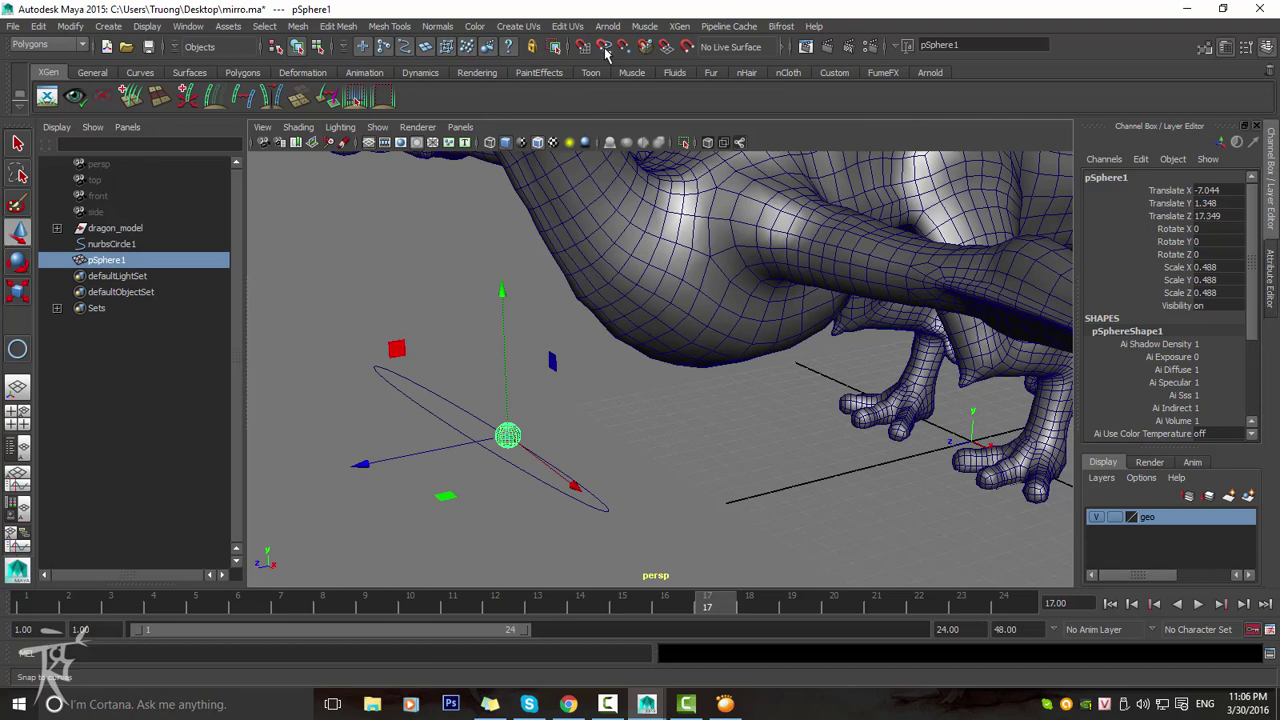
{"action": "left_click", "coordinate": [457, 420], "text": "shift"}
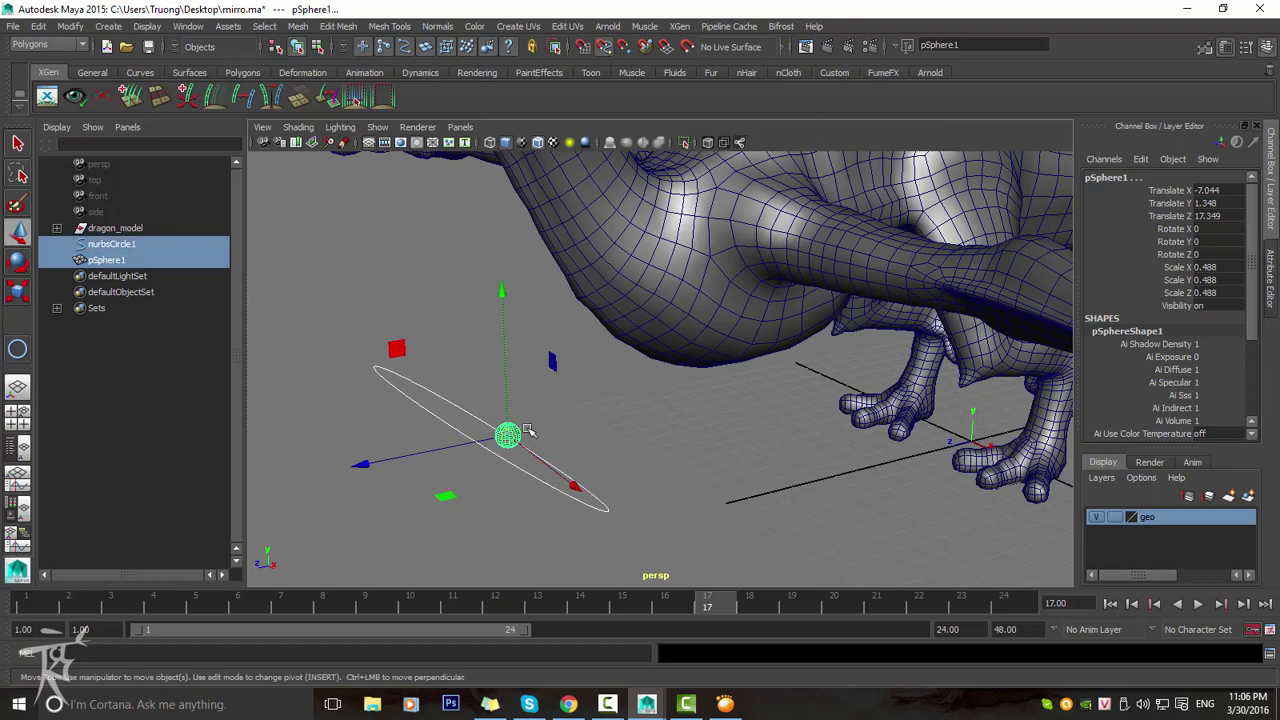
{"action": "left_click", "coordinate": [508, 437]}
Slide the sphere along the circle to -0.148, 3.377, 13.944 and deselect it.
{"action": "left_click_drag", "start_coordinate": [508, 437], "coordinate": [642, 489]}
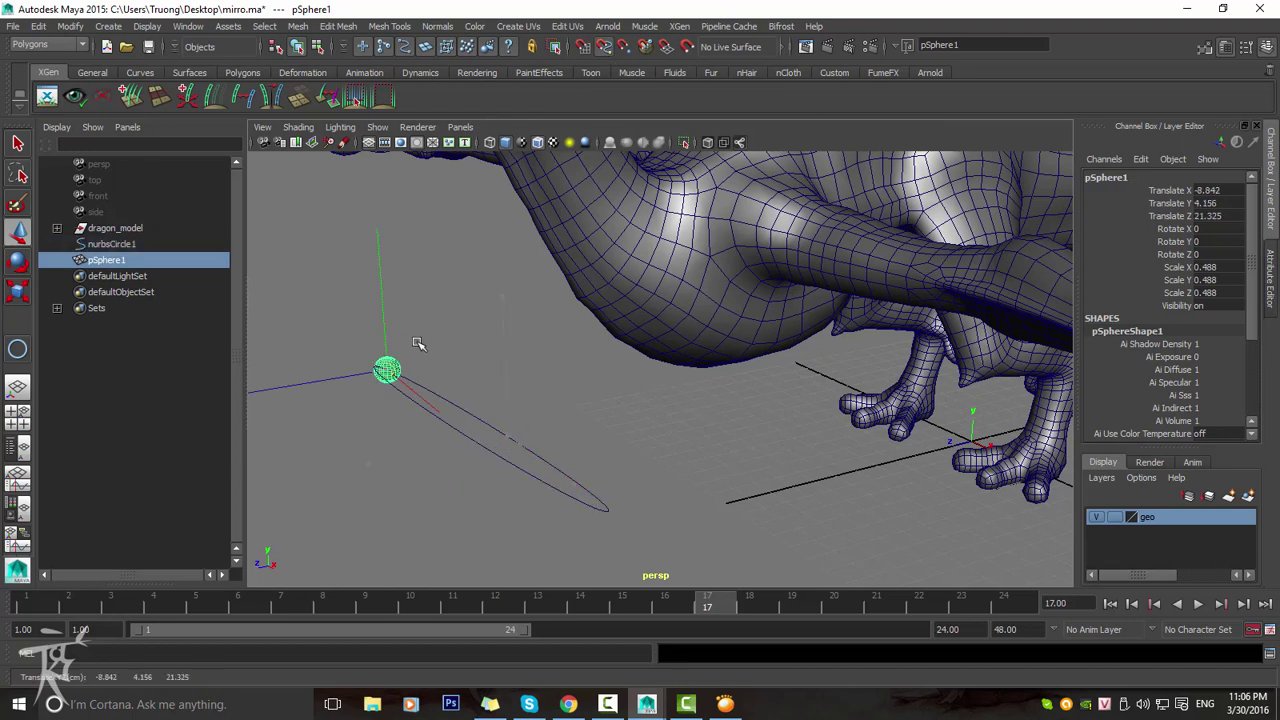
{"action": "mouse_move", "coordinate": [642, 489]}
{"action": "middle_mouse_down"}
{"action": "mouse_move", "coordinate": [520, 406]}
{"action": "mouse_move", "coordinate": [586, 471]}
{"action": "middle_mouse_up"}
{"action": "mouse_move", "coordinate": [586, 471]}
{"action": "left_mouse_down", "text": "alt"}
{"action": "mouse_move", "coordinate": [697, 403]}
{"action": "mouse_move", "coordinate": [625, 458]}
{"action": "mouse_move", "coordinate": [650, 474]}
{"action": "mouse_move", "coordinate": [653, 384]}
{"action": "mouse_move", "coordinate": [516, 262]}
{"action": "mouse_move", "coordinate": [600, 200]}
{"action": "left_mouse_up", "text": "alt"}
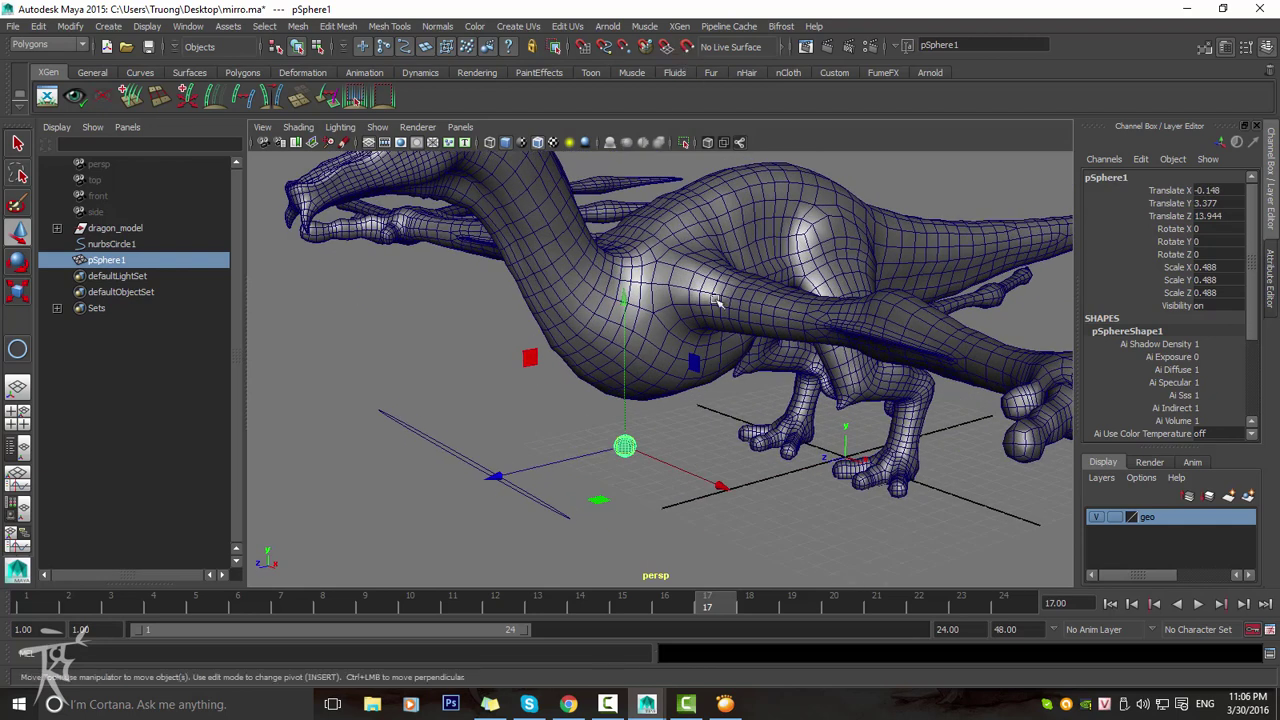
{"action": "left_click_drag", "start_coordinate": [716, 300], "coordinate": [620, 328], "text": "alt"}
{"action": "left_click", "coordinate": [666, 451]}
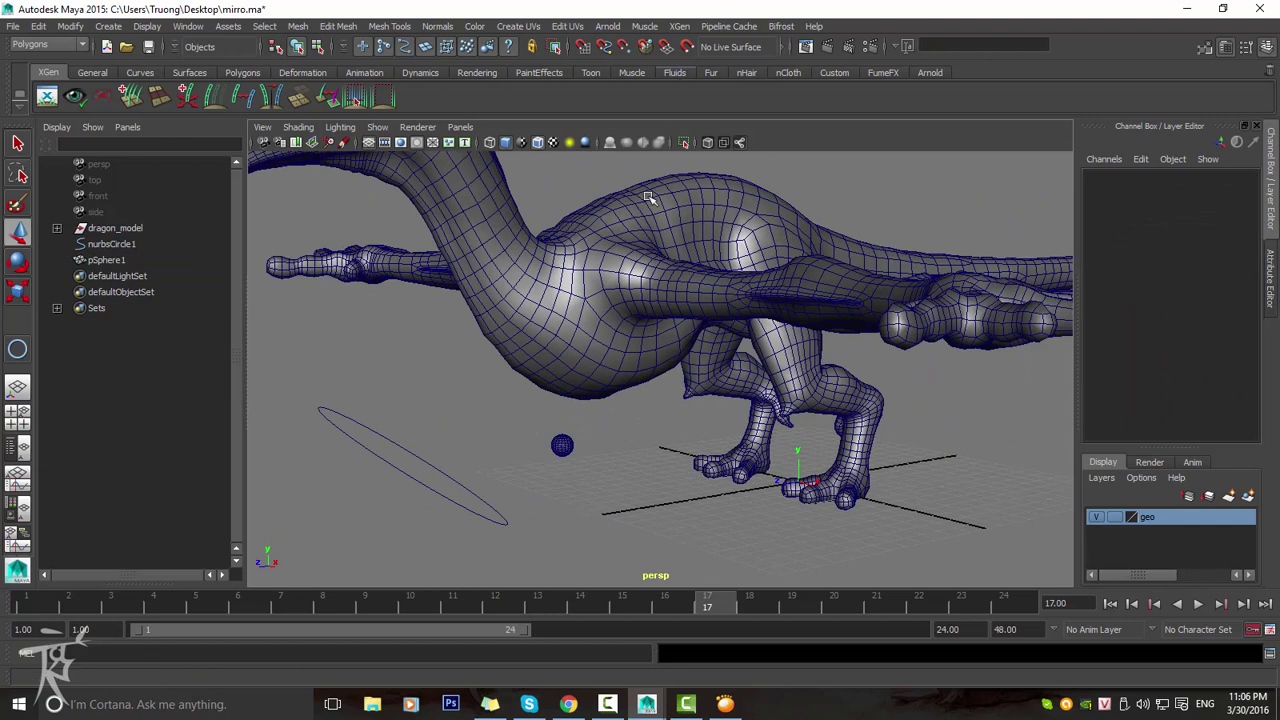
Select the dragon body and make it a live surface.
{"action": "left_click", "coordinate": [627, 251]}
{"action": "left_click_drag", "start_coordinate": [669, 239], "coordinate": [697, 173], "text": "alt"}
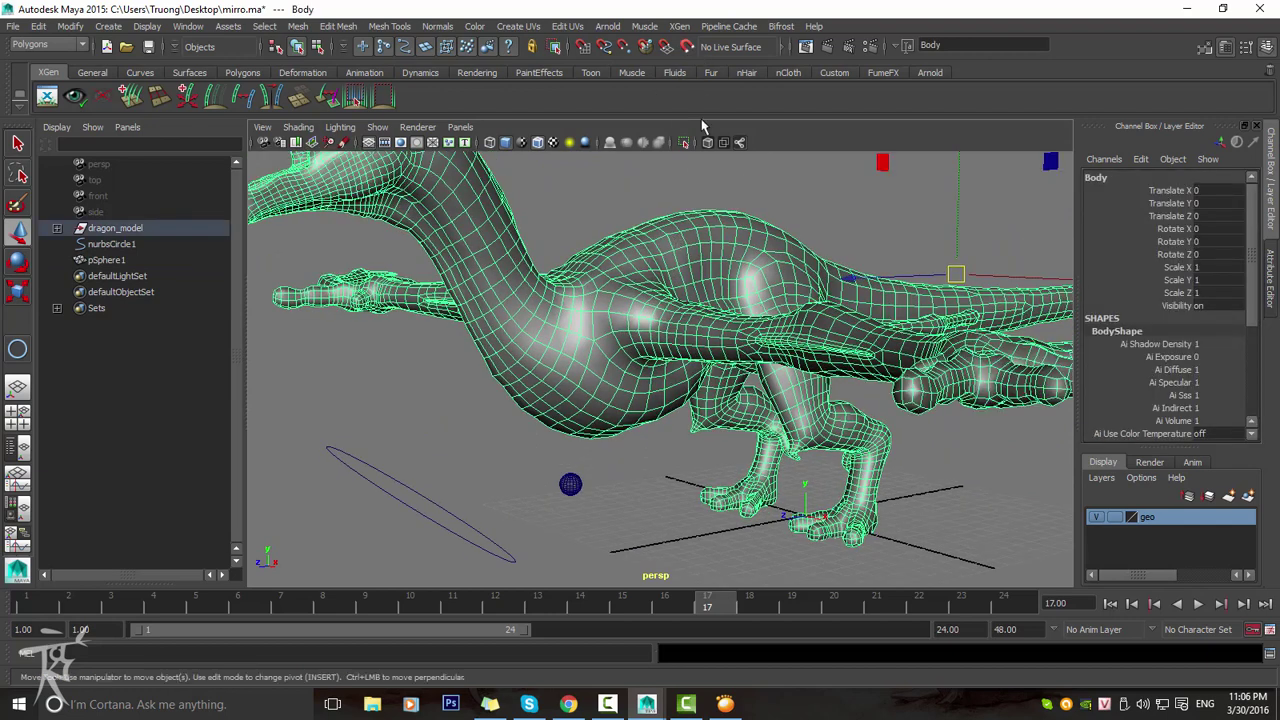
{"action": "left_click", "coordinate": [678, 182]}
{"action": "left_click", "coordinate": [672, 236]}
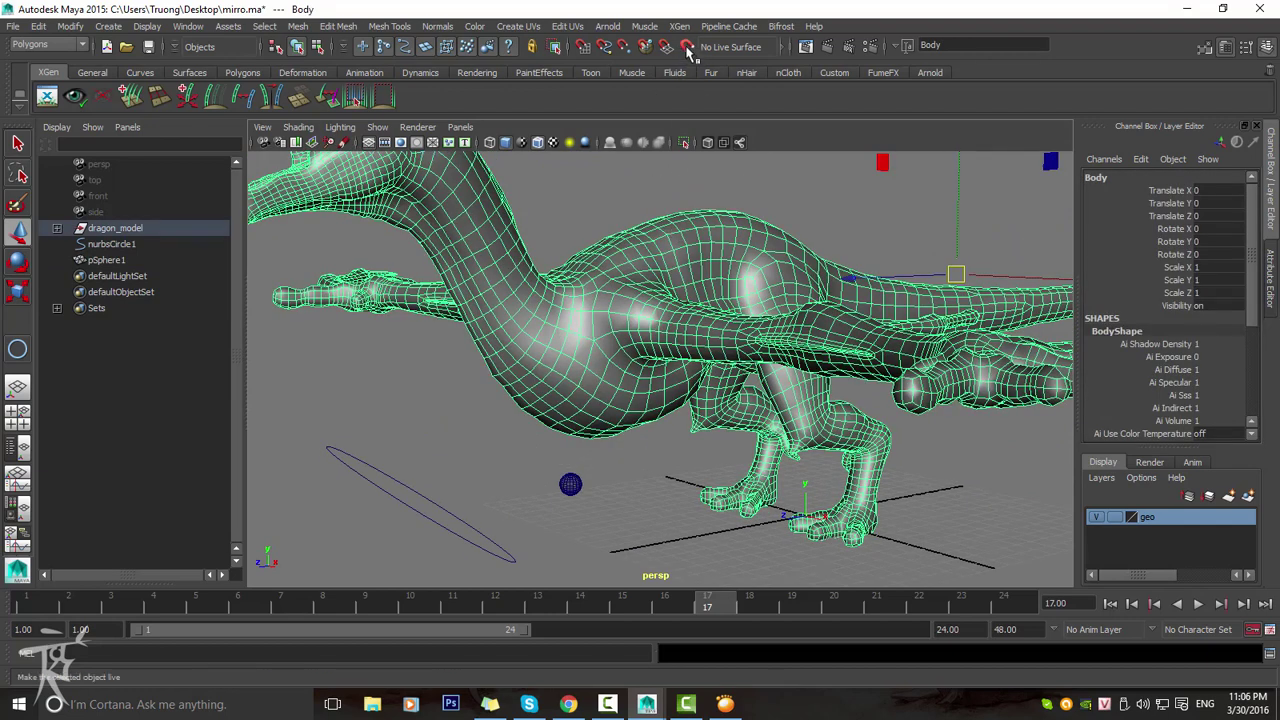
{"action": "left_click", "coordinate": [686, 46]}
{"action": "mouse_move", "coordinate": [590, 246]}
{"action": "left_mouse_down", "text": "alt"}
{"action": "mouse_move", "coordinate": [634, 319]}
{"action": "mouse_move", "coordinate": [588, 325]}
{"action": "left_mouse_up", "text": "alt"}
Slide pSphere1 across the live dragon to its rear leg, then turn Make Live off.
{"action": "left_click", "coordinate": [610, 512]}
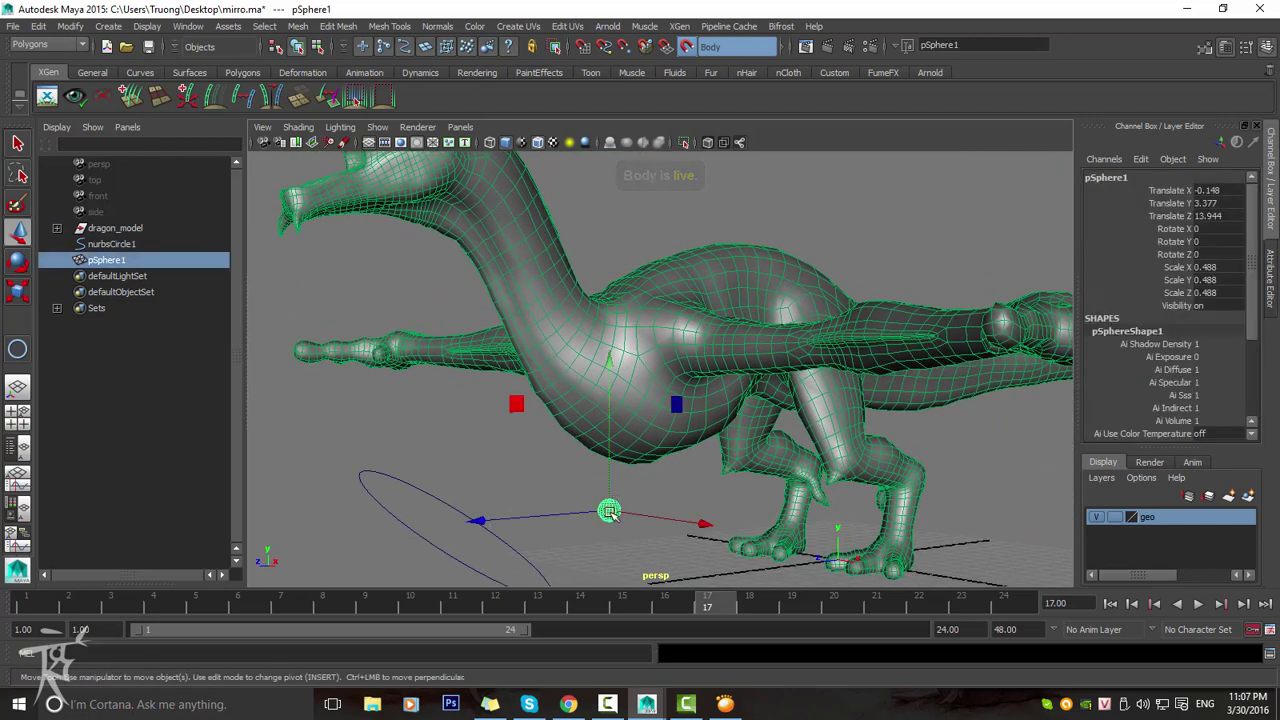
{"action": "left_click_drag", "start_coordinate": [609, 512], "coordinate": [626, 425]}
{"action": "mouse_move", "coordinate": [648, 378]}
{"action": "left_mouse_down"}
{"action": "mouse_move", "coordinate": [780, 278]}
{"action": "mouse_move", "coordinate": [877, 474]}
{"action": "mouse_move", "coordinate": [880, 460]}
{"action": "mouse_move", "coordinate": [900, 560]}
{"action": "mouse_move", "coordinate": [494, 305]}
{"action": "mouse_move", "coordinate": [487, 286]}
{"action": "left_mouse_up"}
{"action": "mouse_move", "coordinate": [466, 443]}
{"action": "left_mouse_down", "text": "alt"}
{"action": "mouse_move", "coordinate": [571, 437]}
{"action": "mouse_move", "coordinate": [674, 376]}
{"action": "mouse_move", "coordinate": [537, 330]}
{"action": "mouse_move", "coordinate": [623, 383]}
{"action": "mouse_move", "coordinate": [502, 235]}
{"action": "mouse_move", "coordinate": [644, 357]}
{"action": "mouse_move", "coordinate": [640, 451]}
{"action": "mouse_move", "coordinate": [594, 403]}
{"action": "mouse_move", "coordinate": [886, 391]}
{"action": "mouse_move", "coordinate": [971, 369]}
{"action": "mouse_move", "coordinate": [900, 358]}
{"action": "left_mouse_up", "text": "alt"}
{"action": "left_click", "coordinate": [700, 55]}
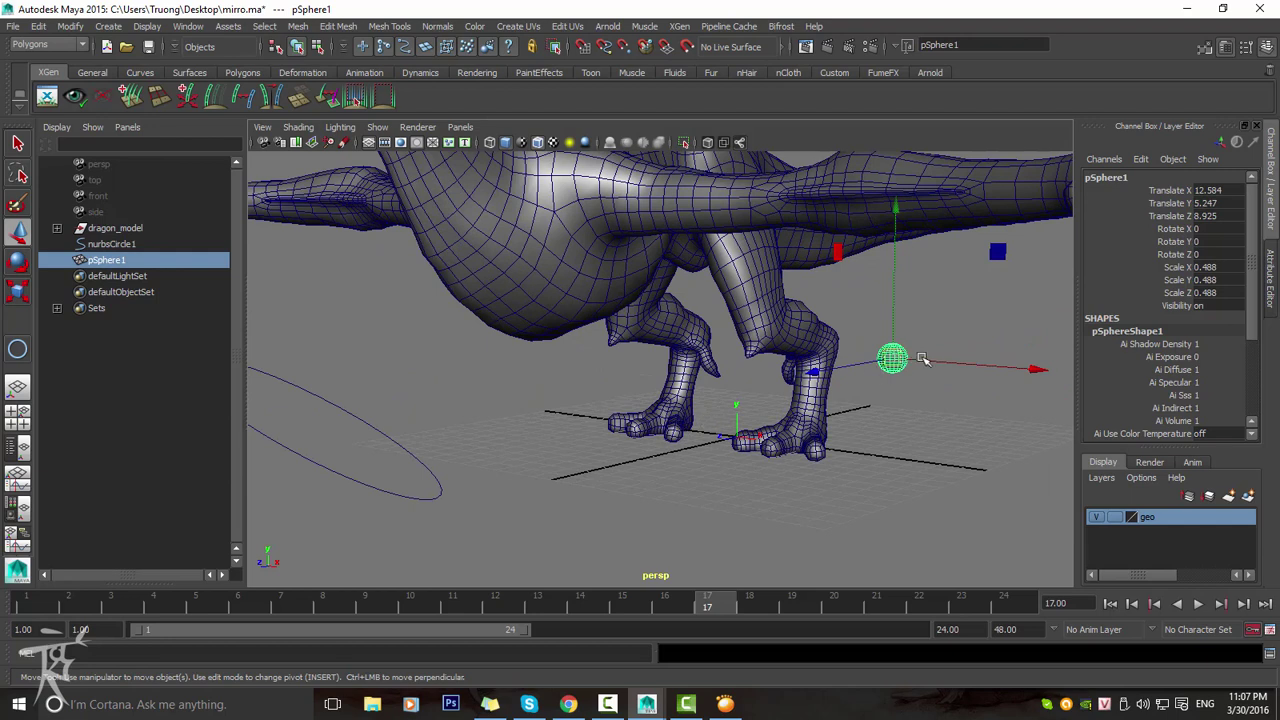
Grid-snap the sphere to translate -1, 0, 9 and return to the Move tool.
{"action": "mouse_move", "coordinate": [892, 358]}
{"action": "left_mouse_down"}
{"action": "mouse_move", "coordinate": [917, 331]}
{"action": "mouse_move", "coordinate": [891, 343]}
{"action": "mouse_move", "coordinate": [1276, 290]}
{"action": "left_mouse_up"}
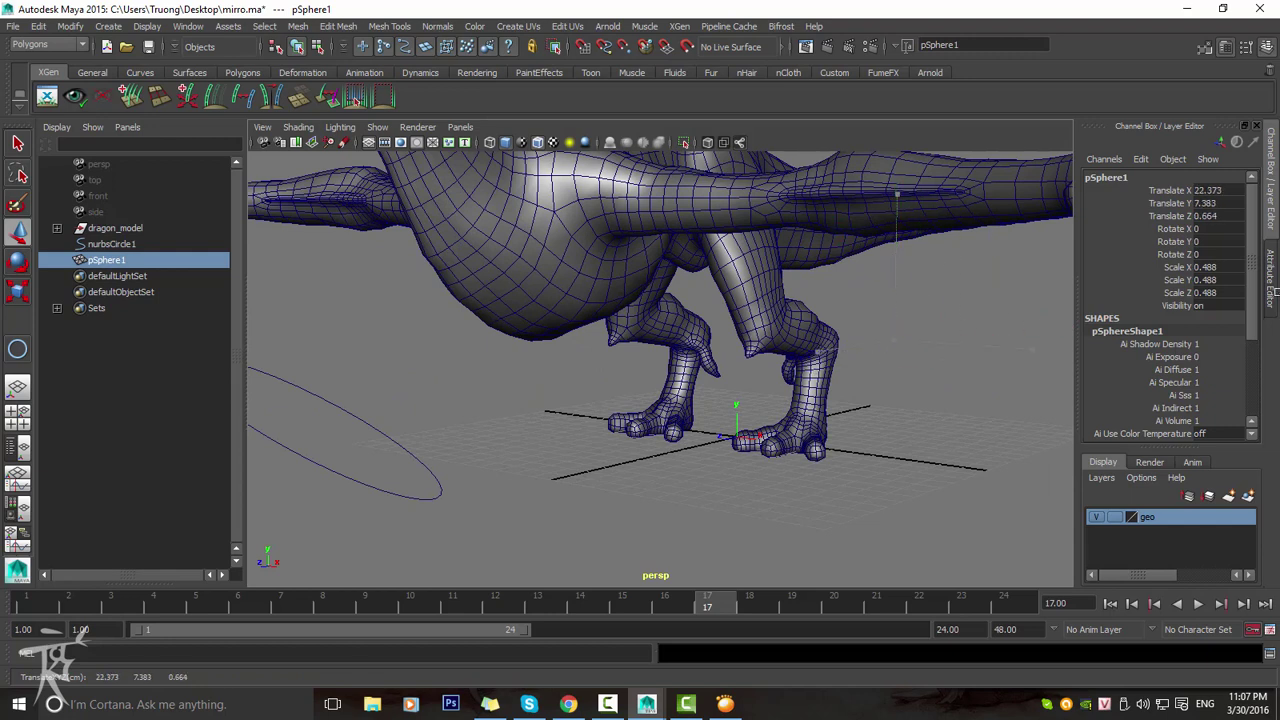
{"action": "scroll", "coordinate": [660, 380], "scroll_direction": "up", "scroll_amount": 3}
{"action": "mouse_move", "coordinate": [663, 320]}
{"action": "middle_mouse_down", "text": "alt"}
{"action": "mouse_move", "coordinate": [588, 387]}
{"action": "mouse_move", "coordinate": [723, 306]}
{"action": "mouse_move", "coordinate": [543, 366]}
{"action": "mouse_move", "coordinate": [572, 362]}
{"action": "middle_mouse_up", "text": "alt"}
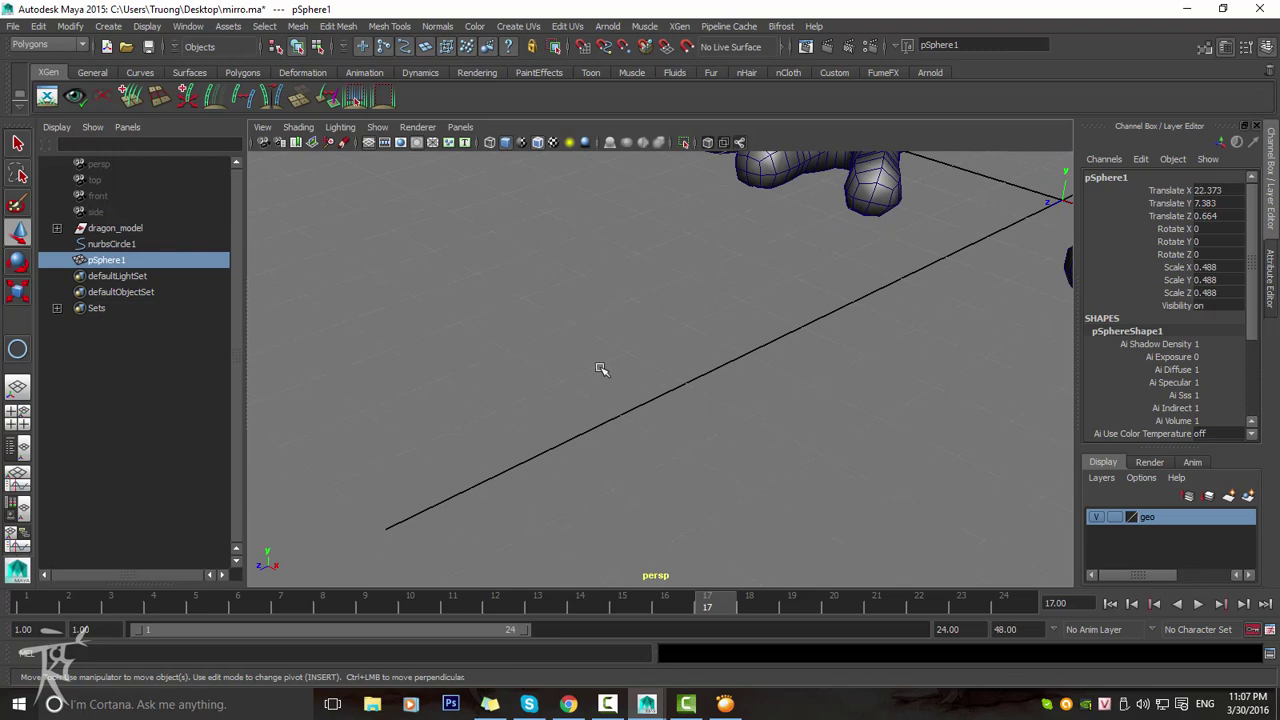
{"action": "key", "text": "Return"}
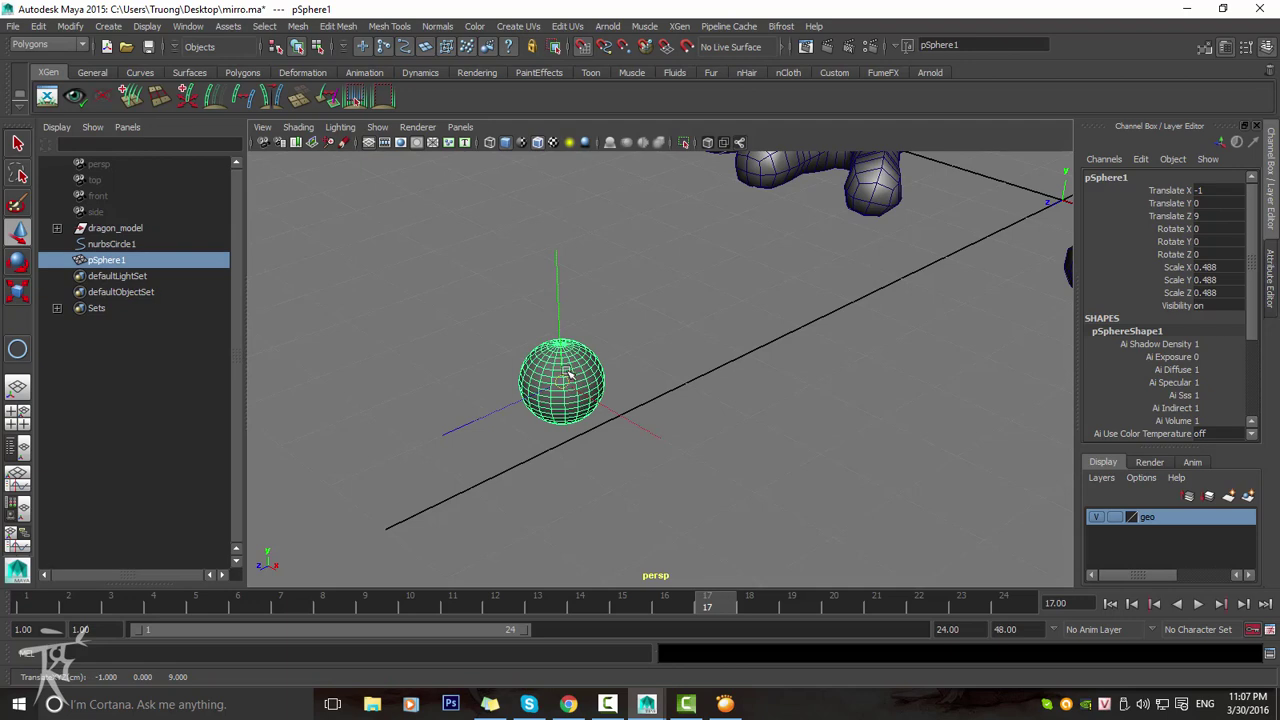
{"action": "key", "text": "w"}
{"action": "left_click_drag", "start_coordinate": [557, 378], "coordinate": [695, 387], "text": "alt"}
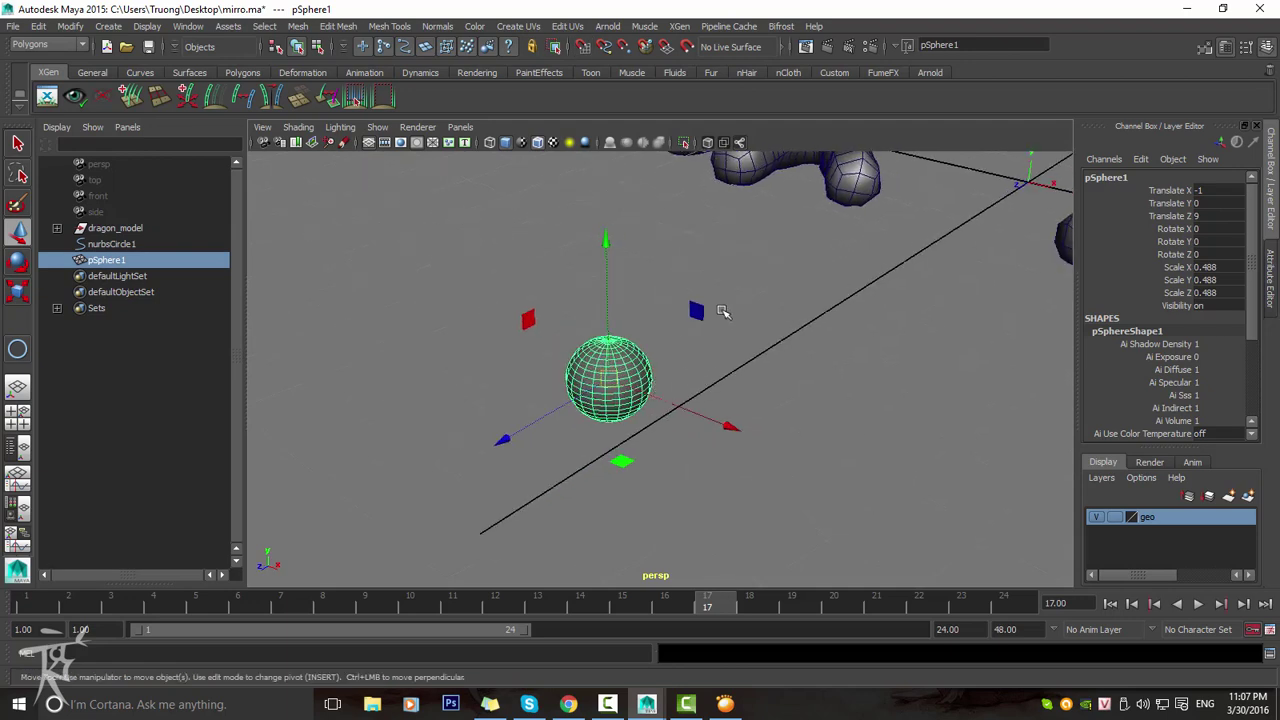
Point-snap the sphere onto the dragon's tail at 0.55, 10.711, -15.251, then deselect it.
{"action": "scroll", "coordinate": [735, 365], "scroll_direction": "up", "scroll_amount": 2}
{"action": "scroll", "coordinate": [735, 370], "scroll_direction": "up", "scroll_amount": 2}
{"action": "scroll", "coordinate": [705, 280], "scroll_direction": "up", "scroll_amount": 2}
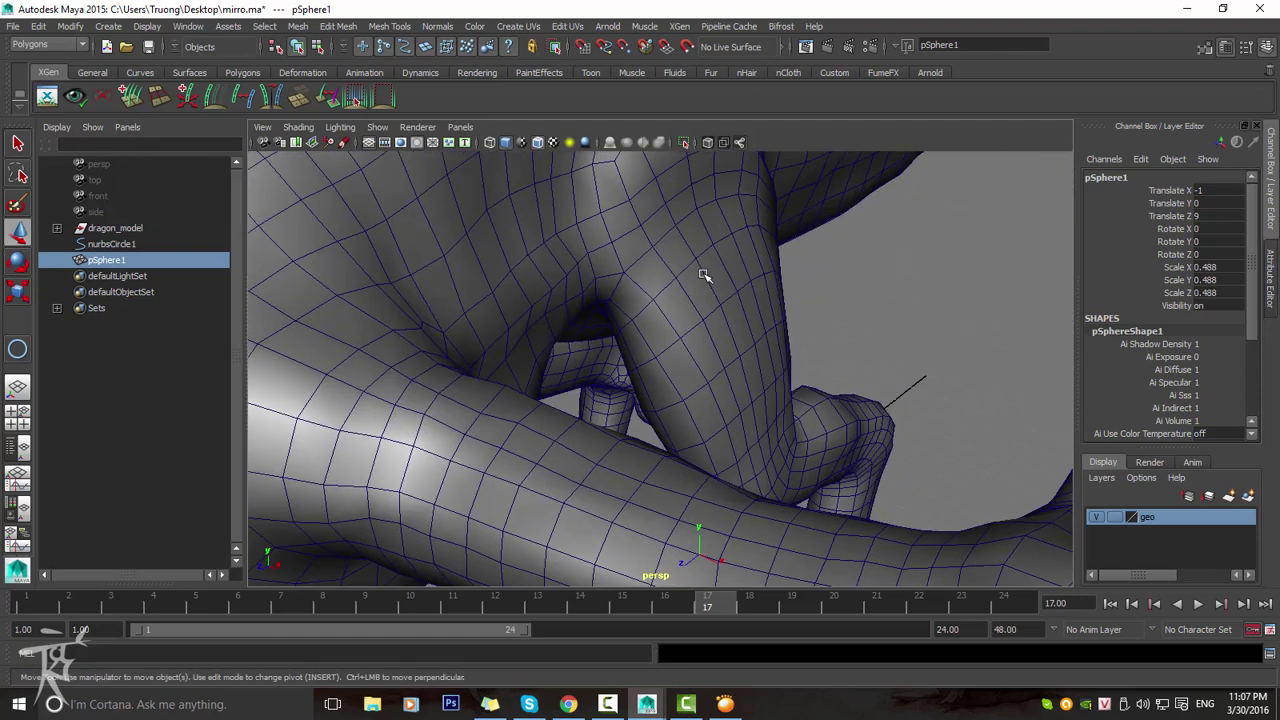
{"action": "scroll", "coordinate": [705, 276], "scroll_direction": "up", "scroll_amount": 3}
{"action": "scroll", "coordinate": [720, 346], "scroll_direction": "up", "scroll_amount": 1}
{"action": "scroll", "coordinate": [834, 354], "scroll_direction": "up", "scroll_amount": 1}
{"action": "scroll", "coordinate": [783, 363], "scroll_direction": "up", "scroll_amount": 1}
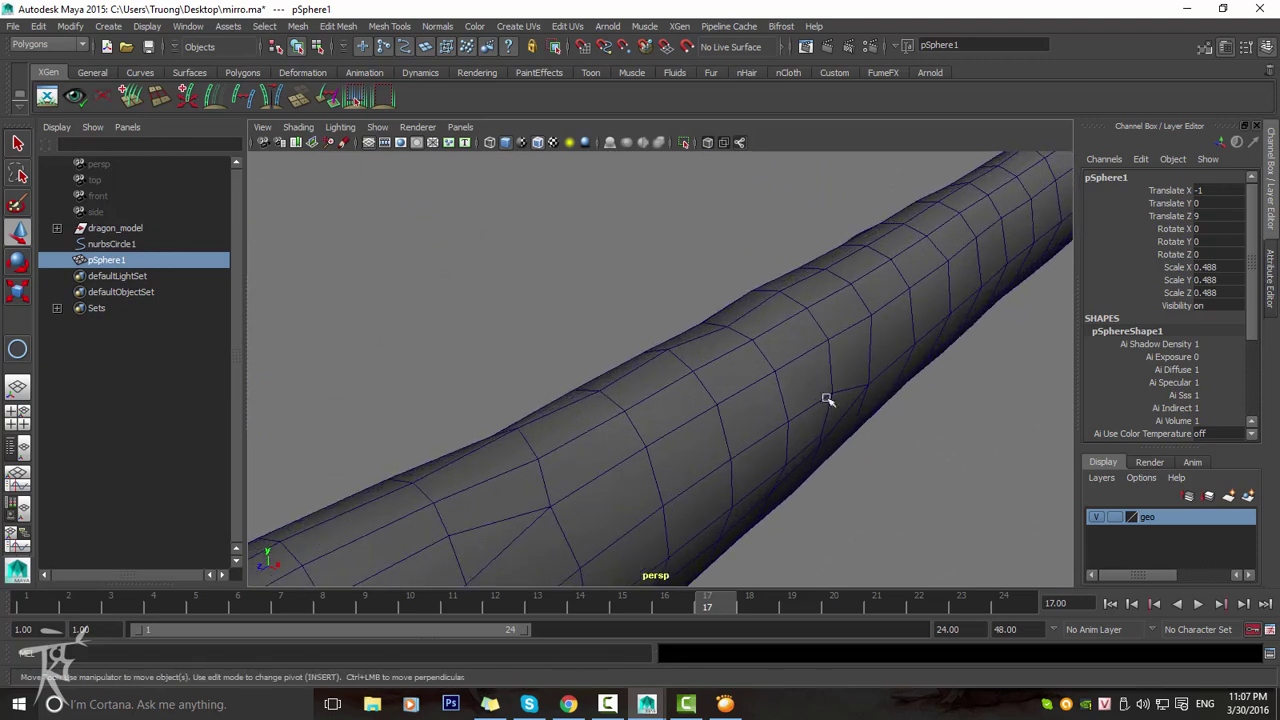
{"action": "middle_click", "coordinate": [772, 373]}
{"action": "mouse_move", "coordinate": [800, 400]}
{"action": "left_mouse_down", "text": "alt"}
{"action": "mouse_move", "coordinate": [795, 380]}
{"action": "mouse_move", "coordinate": [731, 429]}
{"action": "left_mouse_up", "text": "alt"}
{"action": "scroll", "coordinate": [600, 360], "scroll_direction": "down", "scroll_amount": 3}
{"action": "left_click", "coordinate": [466, 286]}
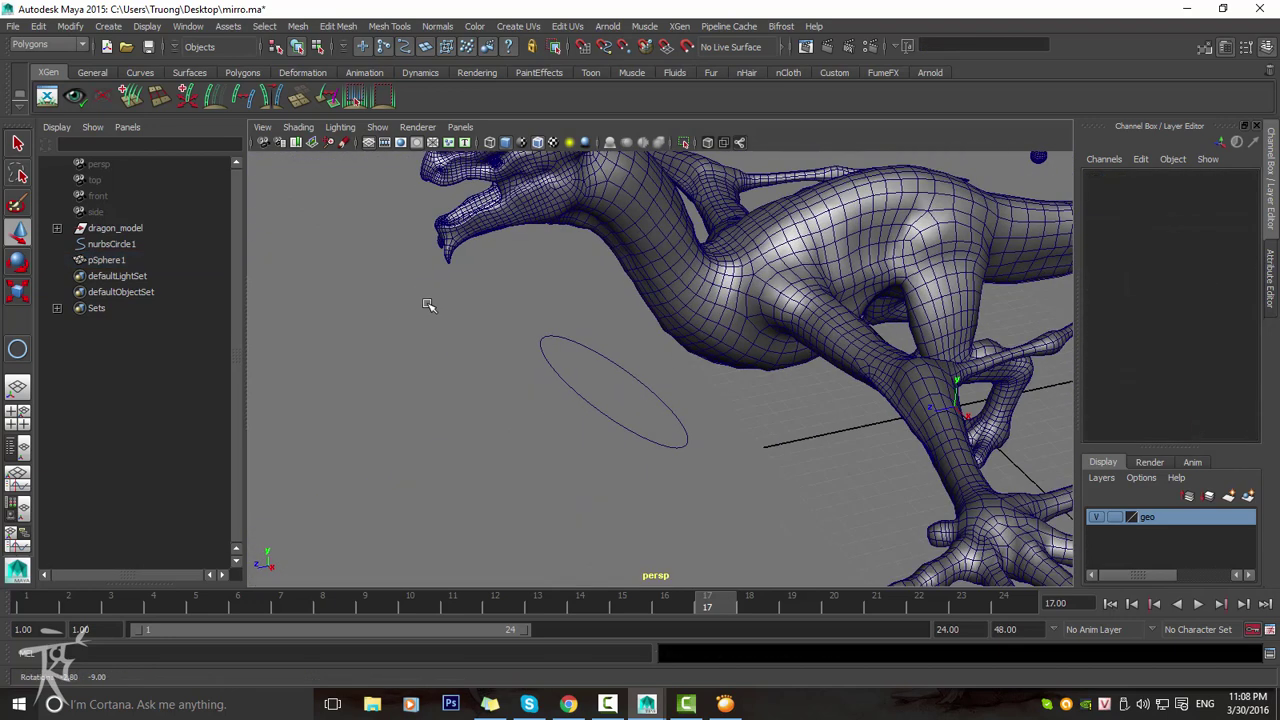
{"action": "left_click_drag", "start_coordinate": [431, 303], "coordinate": [817, 263], "text": "alt"}
Select pSphere1 in the Outliner and curve-snap it along nurbsCircle1.
{"action": "key", "text": "f"}
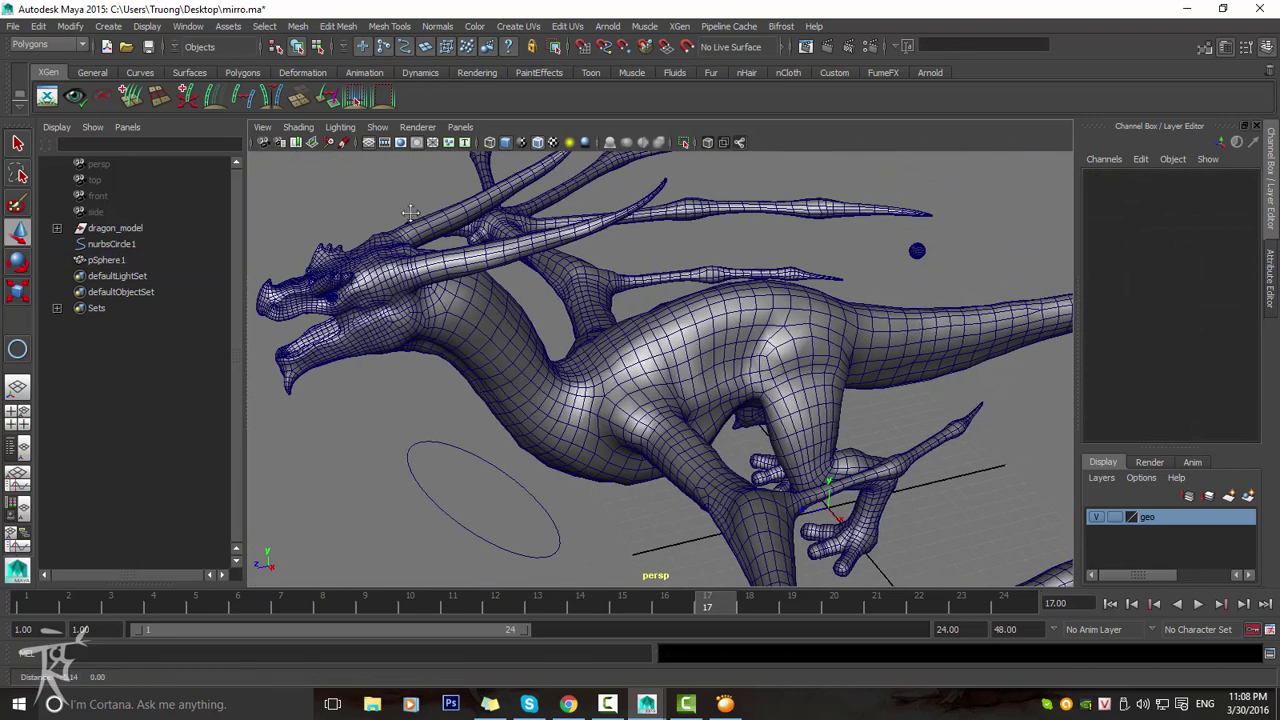
{"action": "left_click", "coordinate": [108, 258]}
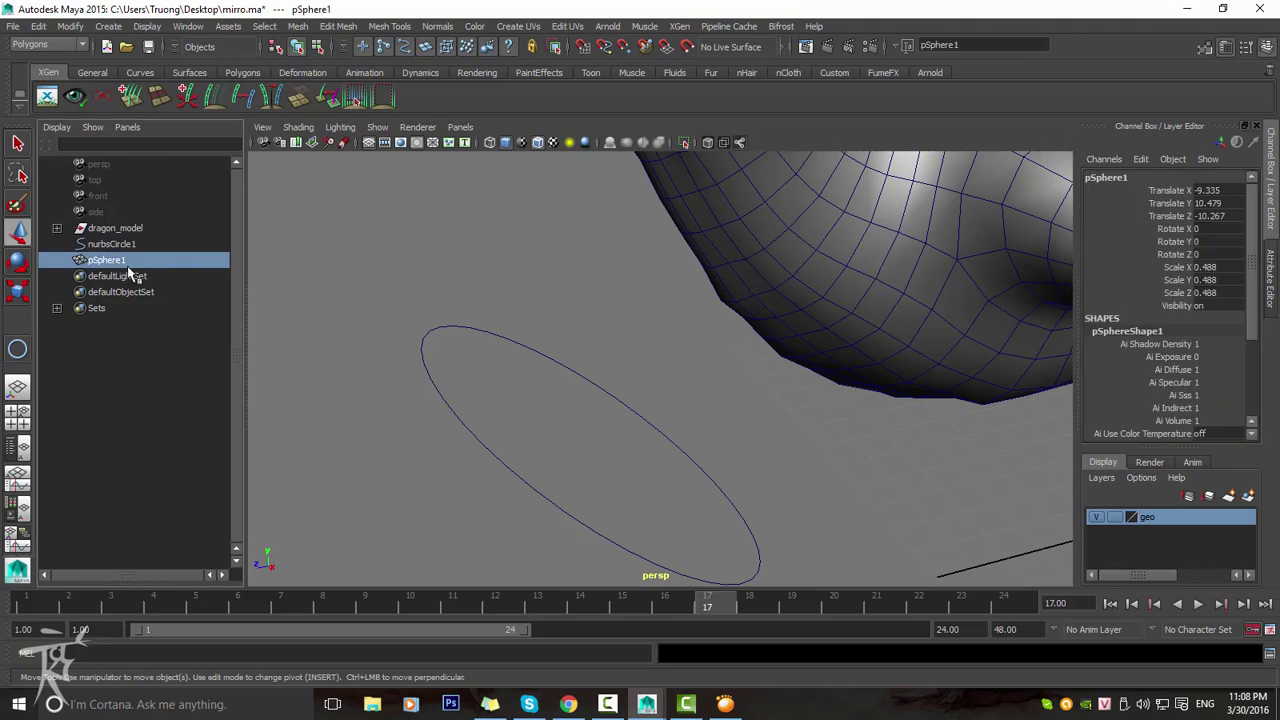
{"action": "middle_click_drag", "start_coordinate": [423, 386], "coordinate": [425, 342], "text": "alt"}
{"action": "key", "text": "c"}
{"action": "left_click_drag", "start_coordinate": [430, 334], "coordinate": [426, 354]}
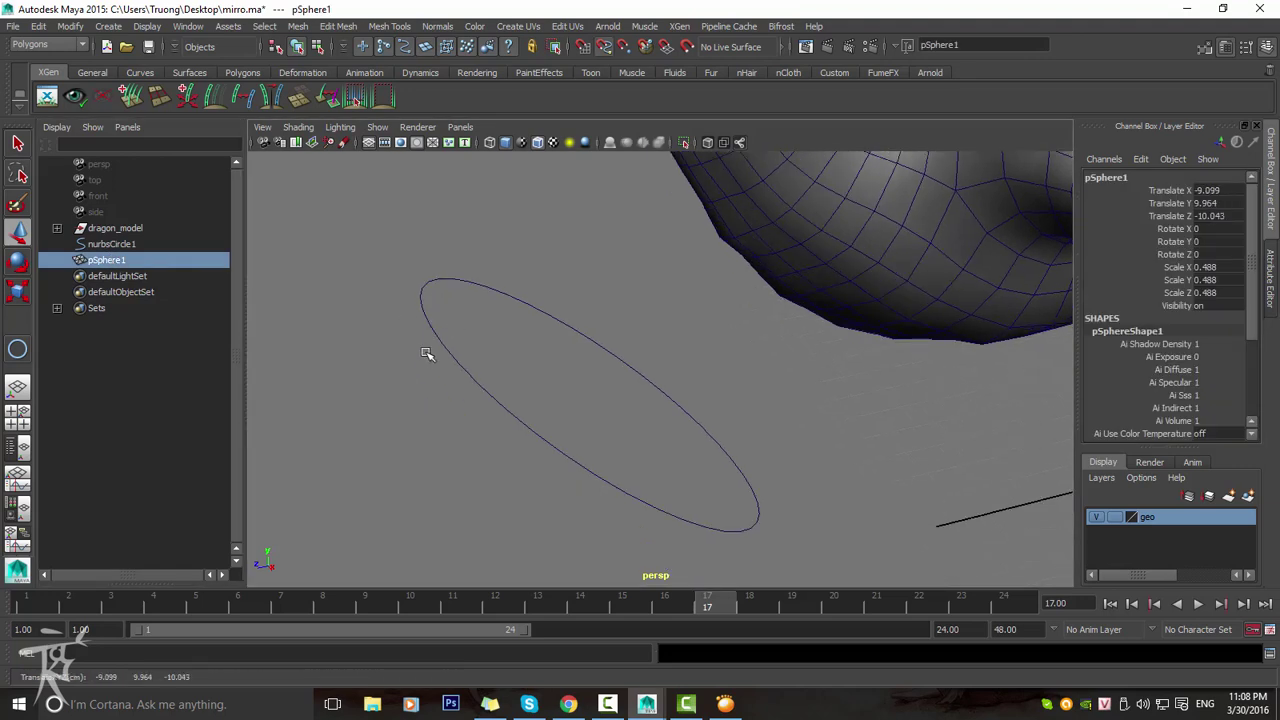
{"action": "mouse_move", "coordinate": [424, 310]}
{"action": "left_mouse_down"}
{"action": "mouse_move", "coordinate": [471, 277]}
{"action": "mouse_move", "coordinate": [434, 283]}
{"action": "mouse_move", "coordinate": [457, 286]}
{"action": "mouse_move", "coordinate": [403, 313]}
{"action": "mouse_move", "coordinate": [410, 293]}
{"action": "mouse_move", "coordinate": [426, 334]}
{"action": "mouse_move", "coordinate": [421, 308]}
{"action": "mouse_move", "coordinate": [531, 221]}
{"action": "left_mouse_up"}
{"action": "middle_click_drag", "start_coordinate": [531, 221], "coordinate": [560, 240]}
{"action": "middle_click_drag", "start_coordinate": [806, 266], "coordinate": [801, 259], "text": "alt"}
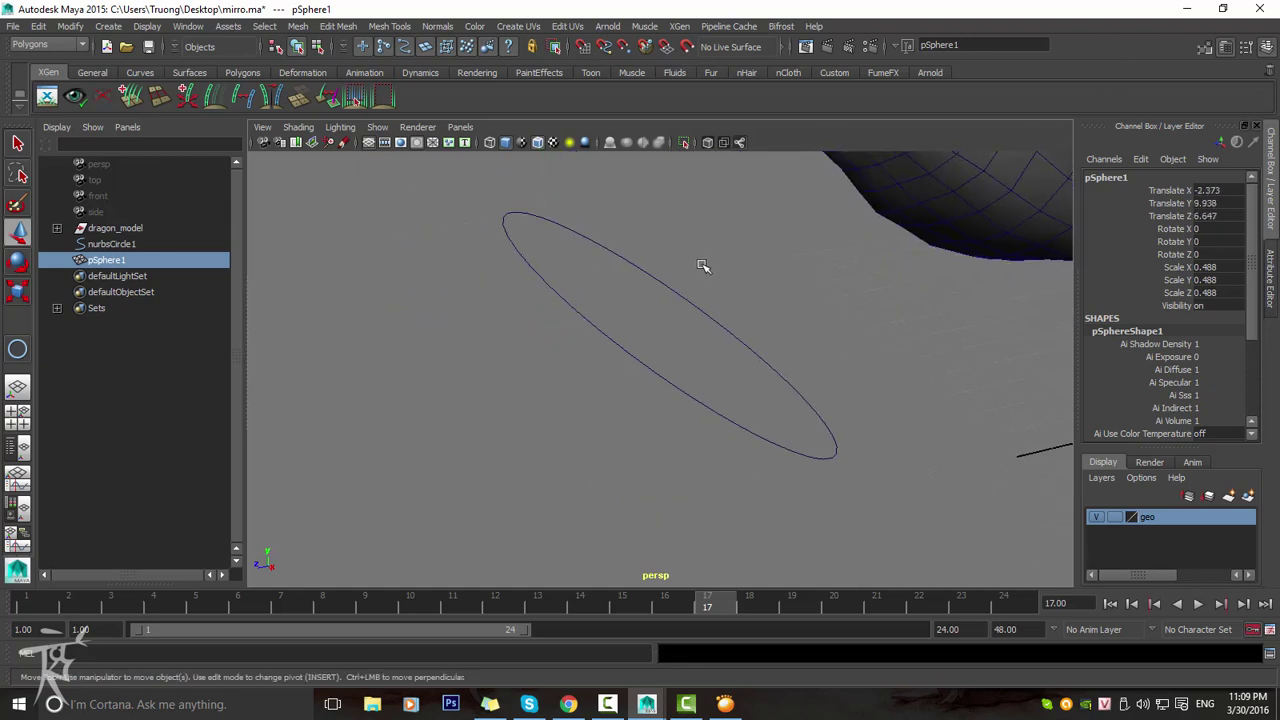
{"action": "mouse_move", "coordinate": [668, 285]}
{"action": "middle_mouse_down"}
{"action": "mouse_move", "coordinate": [771, 440]}
{"action": "mouse_move", "coordinate": [737, 271]}
{"action": "mouse_move", "coordinate": [790, 440]}
{"action": "mouse_move", "coordinate": [662, 372]}
{"action": "middle_mouse_up"}
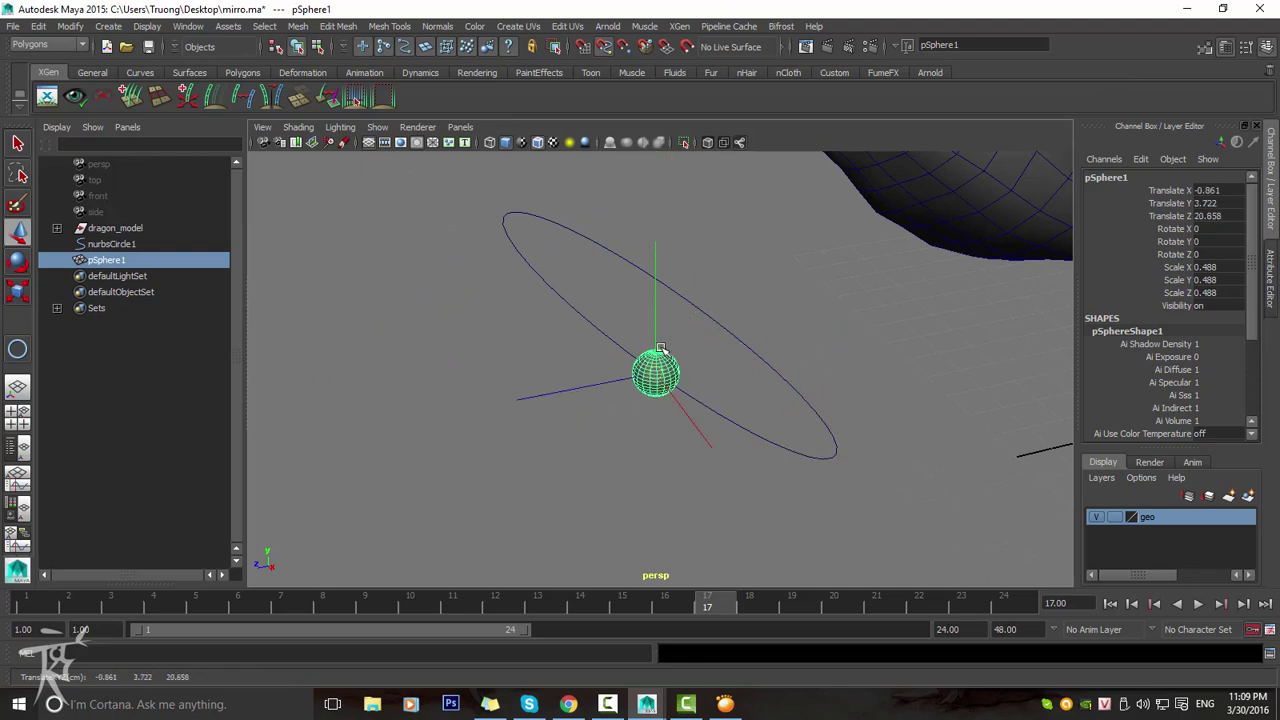
{"action": "mouse_move", "coordinate": [808, 266]}
{"action": "left_mouse_down", "text": "alt"}
{"action": "mouse_move", "coordinate": [573, 303]}
{"action": "mouse_move", "coordinate": [634, 271]}
{"action": "mouse_move", "coordinate": [666, 280]}
{"action": "mouse_move", "coordinate": [655, 260]}
{"action": "left_mouse_up", "text": "alt"}
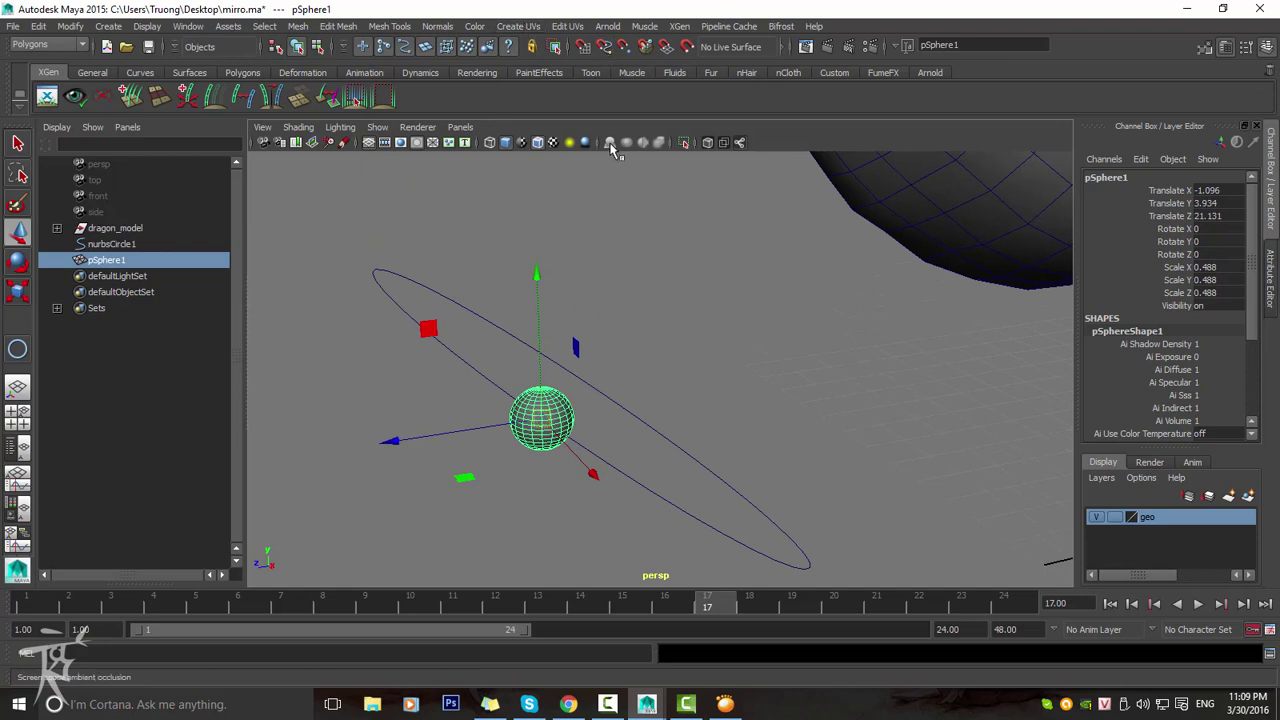
Move the sphere into the dragon, then reselect it and return it to the circle at -10.002, 1.813, 18.273.
{"action": "left_click_drag", "start_coordinate": [541, 418], "coordinate": [800, 274]}
{"action": "mouse_move", "coordinate": [820, 346]}
{"action": "left_mouse_down", "text": "alt"}
{"action": "mouse_move", "coordinate": [760, 340]}
{"action": "mouse_move", "coordinate": [893, 222]}
{"action": "mouse_move", "coordinate": [1040, 168]}
{"action": "left_mouse_up", "text": "alt"}
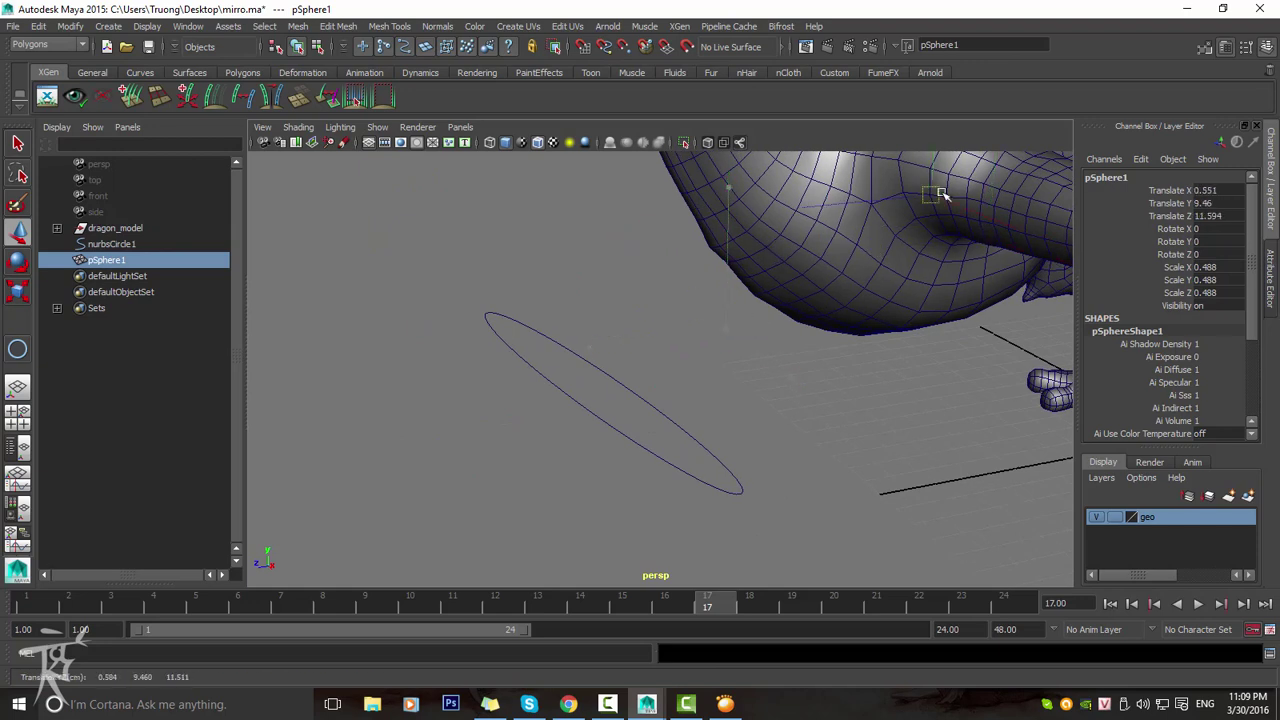
{"action": "left_click", "coordinate": [900, 350]}
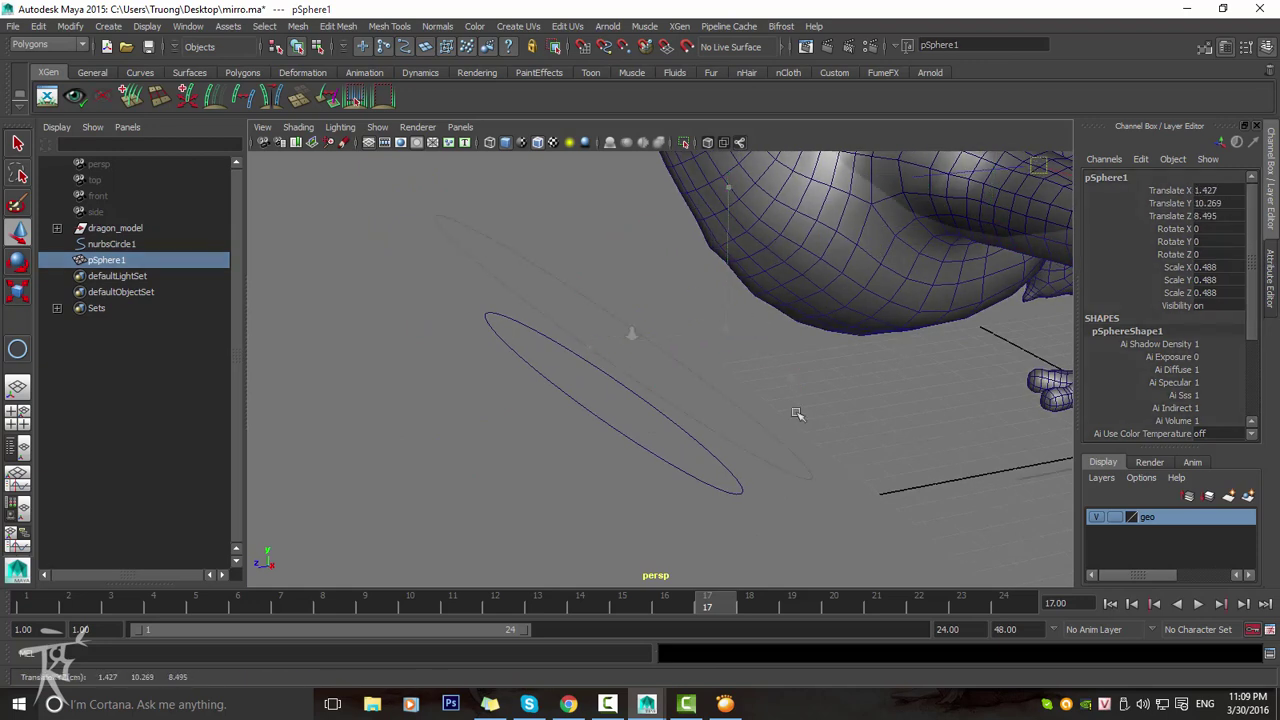
{"action": "scroll", "coordinate": [606, 289], "scroll_direction": "up", "scroll_amount": 5}
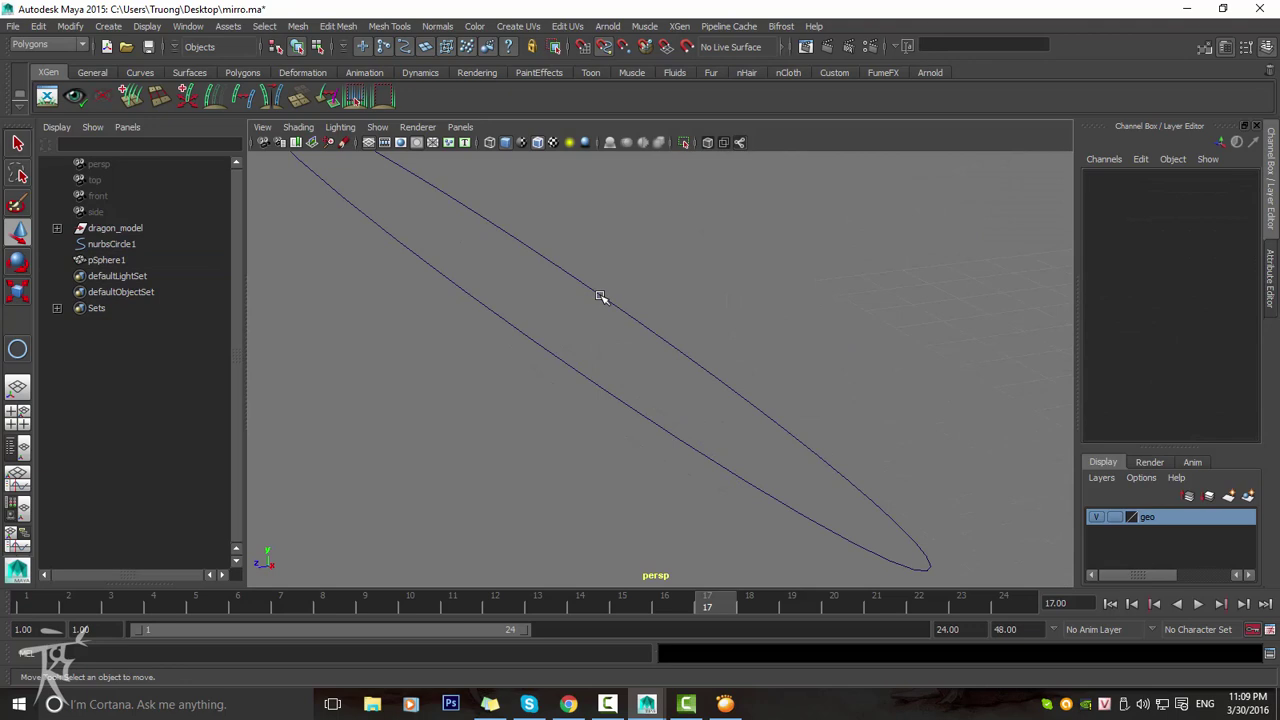
{"action": "left_click", "coordinate": [106, 260]}
{"action": "middle_click_drag", "start_coordinate": [500, 291], "coordinate": [507, 298]}
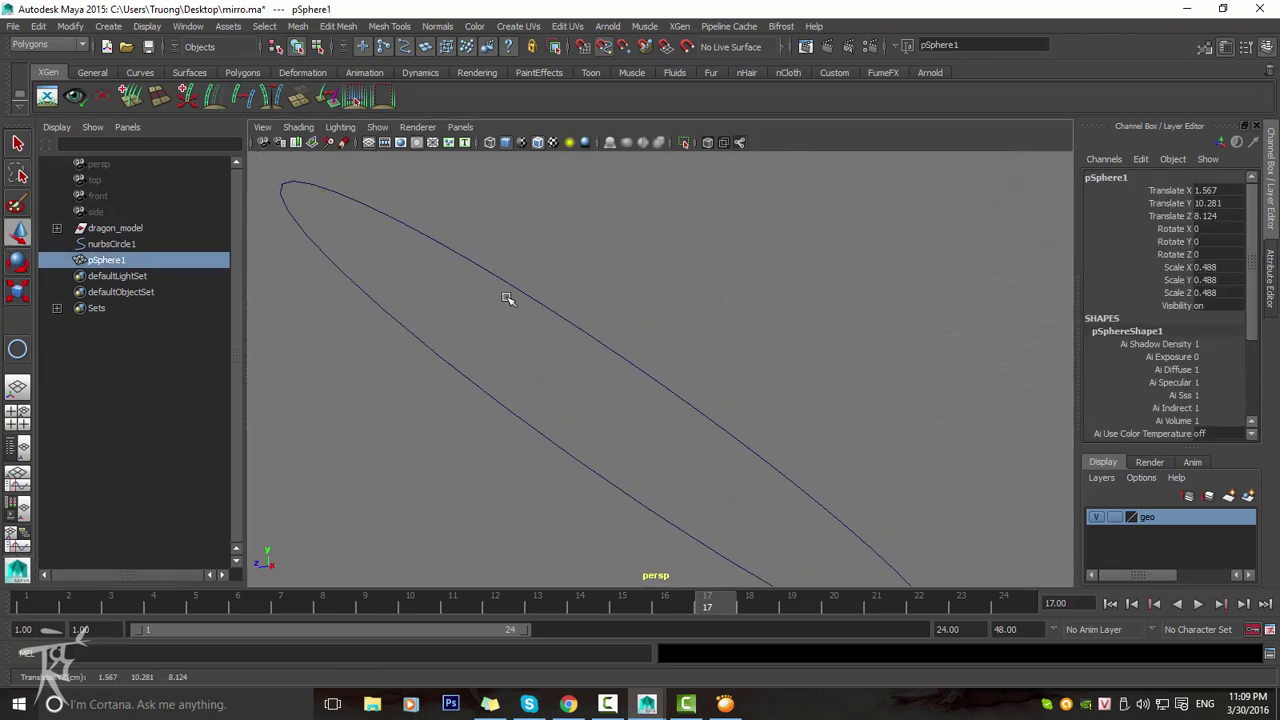
{"action": "mouse_move", "coordinate": [451, 257]}
{"action": "middle_mouse_down"}
{"action": "mouse_move", "coordinate": [469, 314]}
{"action": "mouse_move", "coordinate": [596, 345]}
{"action": "mouse_move", "coordinate": [568, 313]}
{"action": "middle_mouse_up"}
{"action": "left_click_drag", "start_coordinate": [713, 345], "coordinate": [706, 333], "text": "alt"}
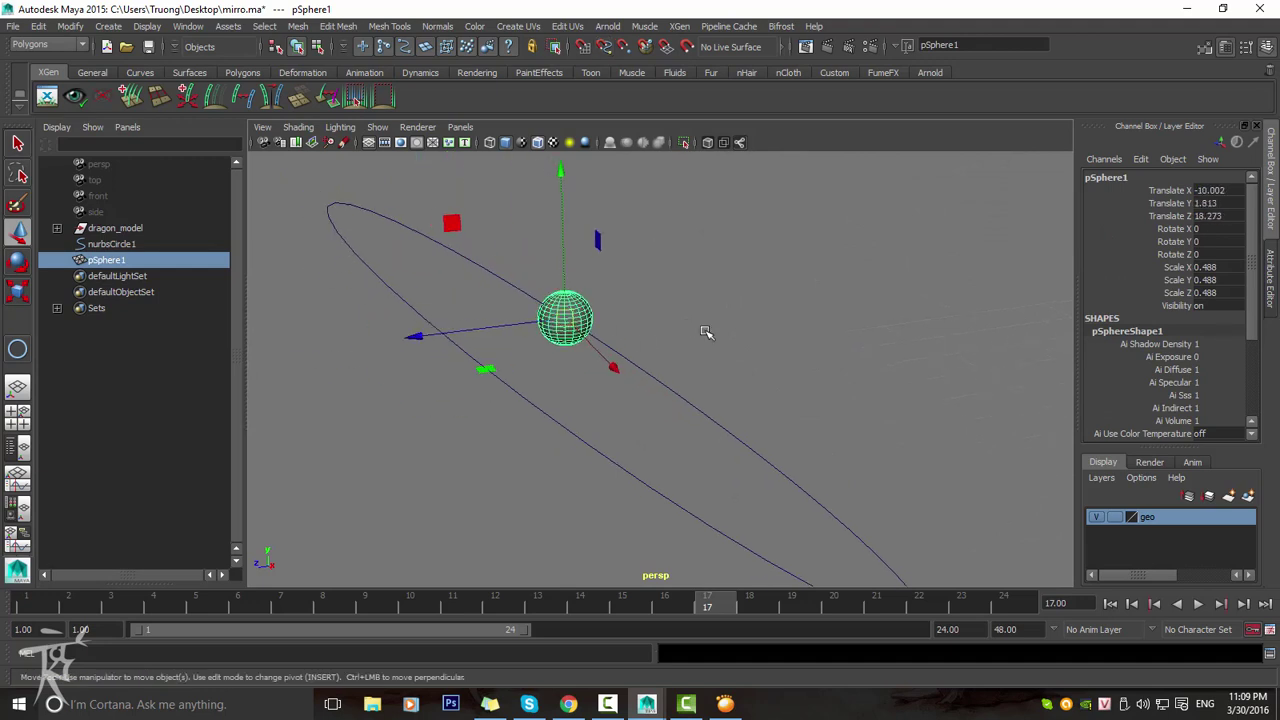